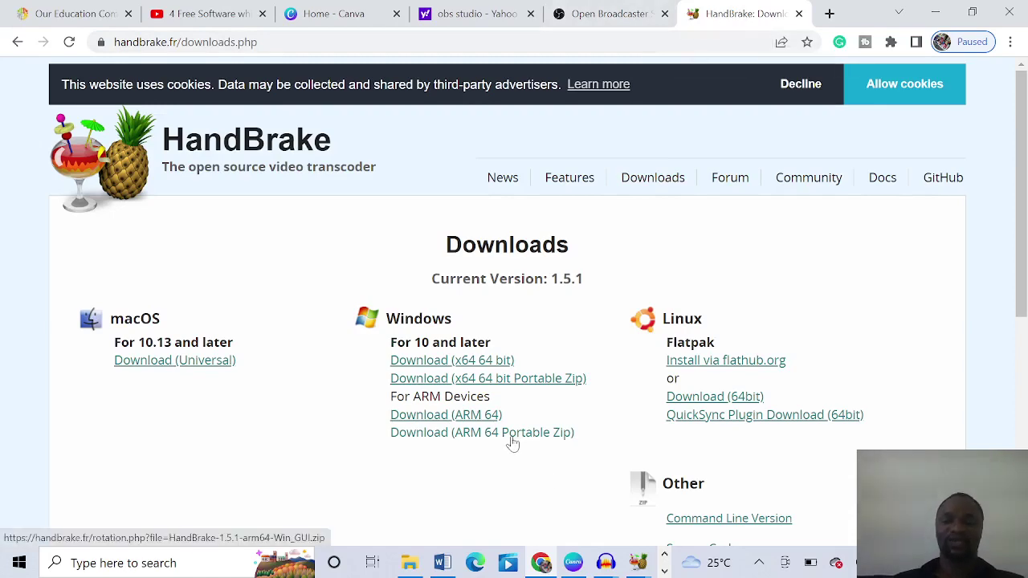
Switch to the Audacity project "6 etapes pour creer une video" and delete the entire audio clip from its track
{"action": "mouse_move", "coordinate": [606, 562]}
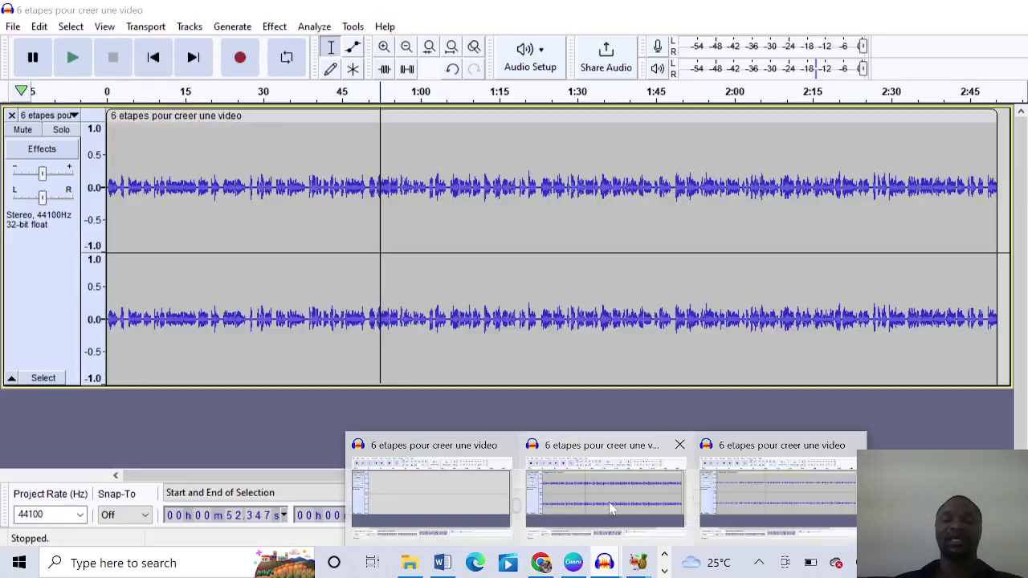
{"action": "left_click", "coordinate": [619, 489]}
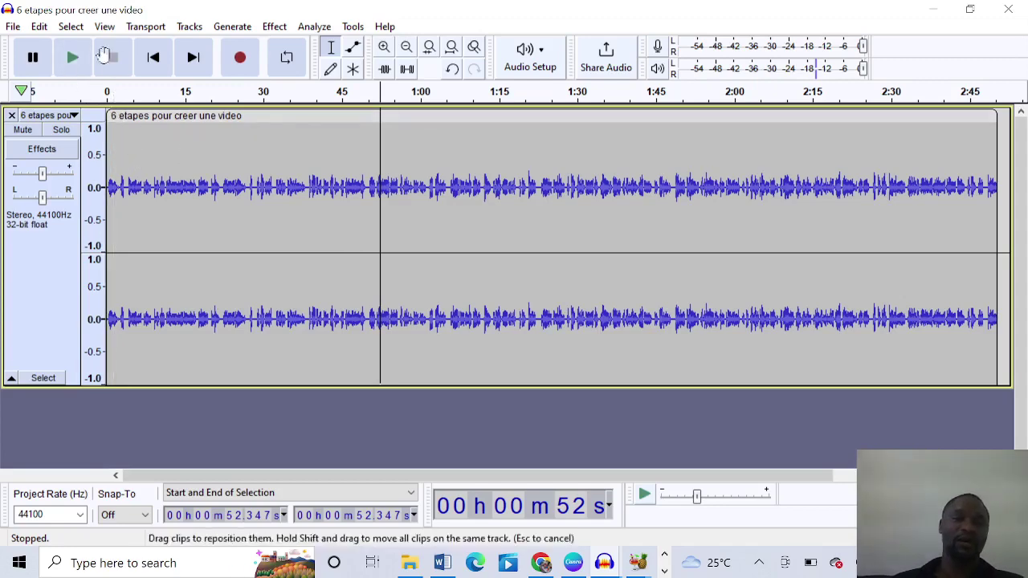
{"action": "left_click", "coordinate": [40, 27]}
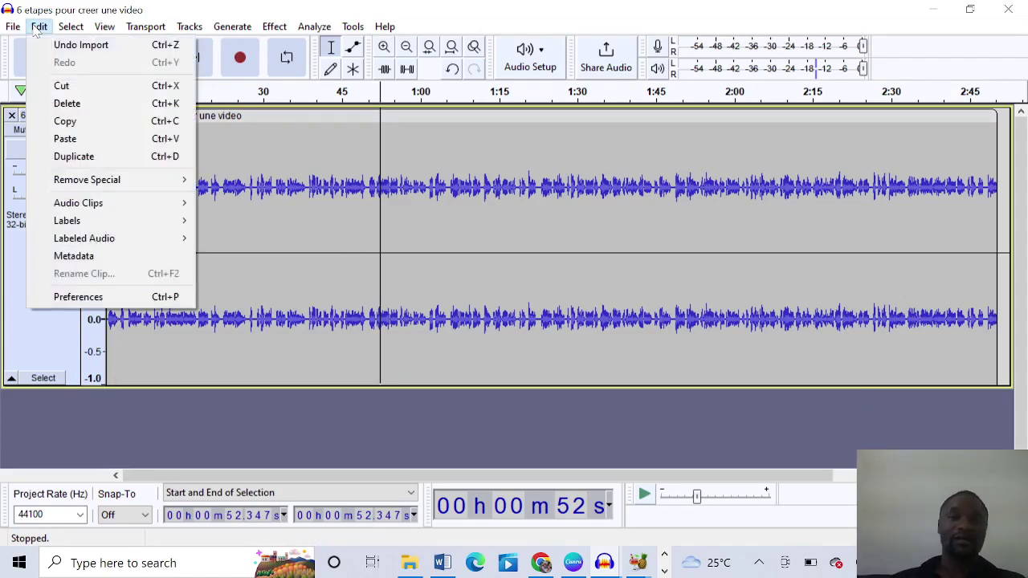
{"action": "left_click", "coordinate": [85, 44]}
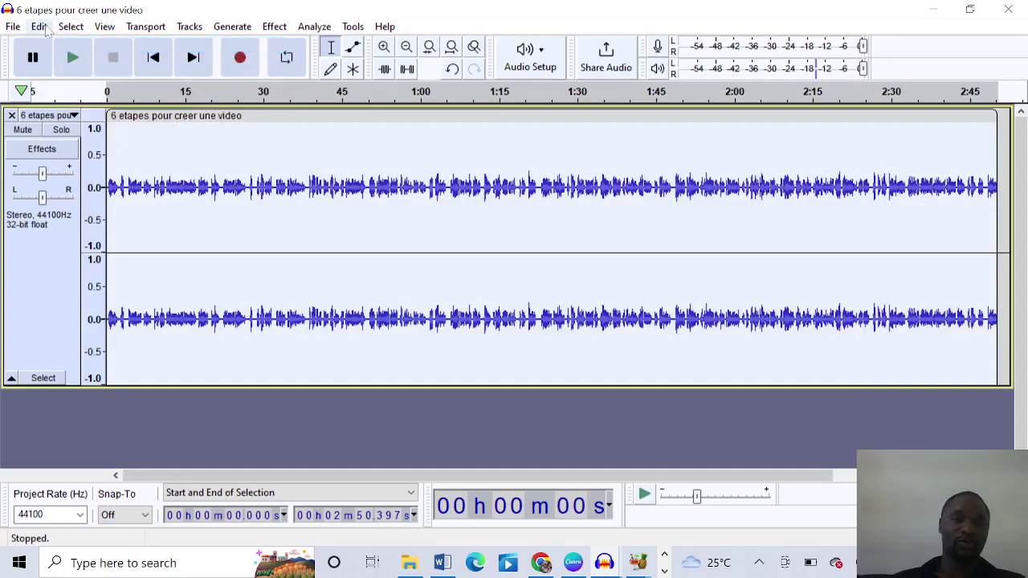
{"action": "left_click", "coordinate": [40, 27]}
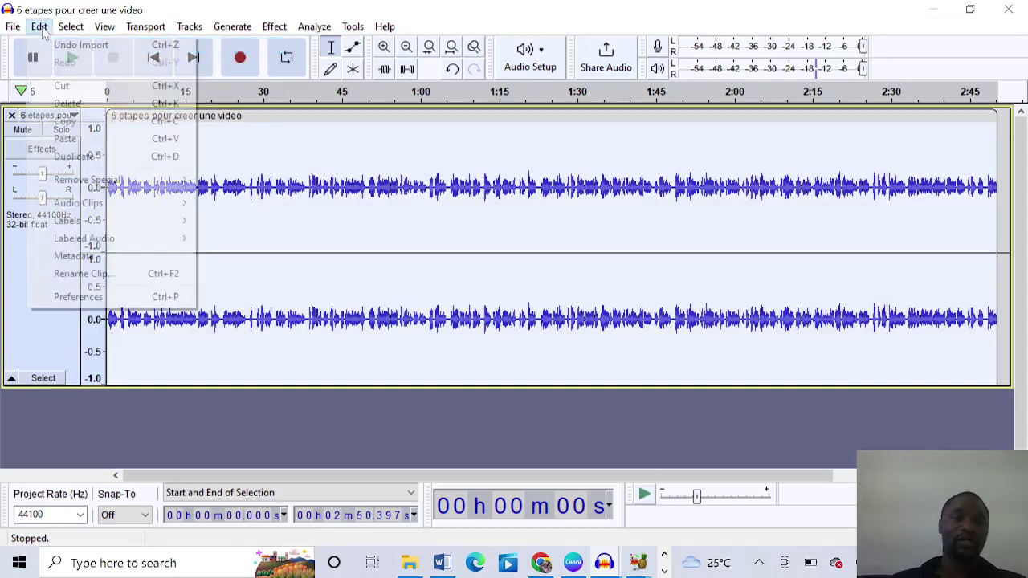
{"action": "left_click", "coordinate": [62, 104]}
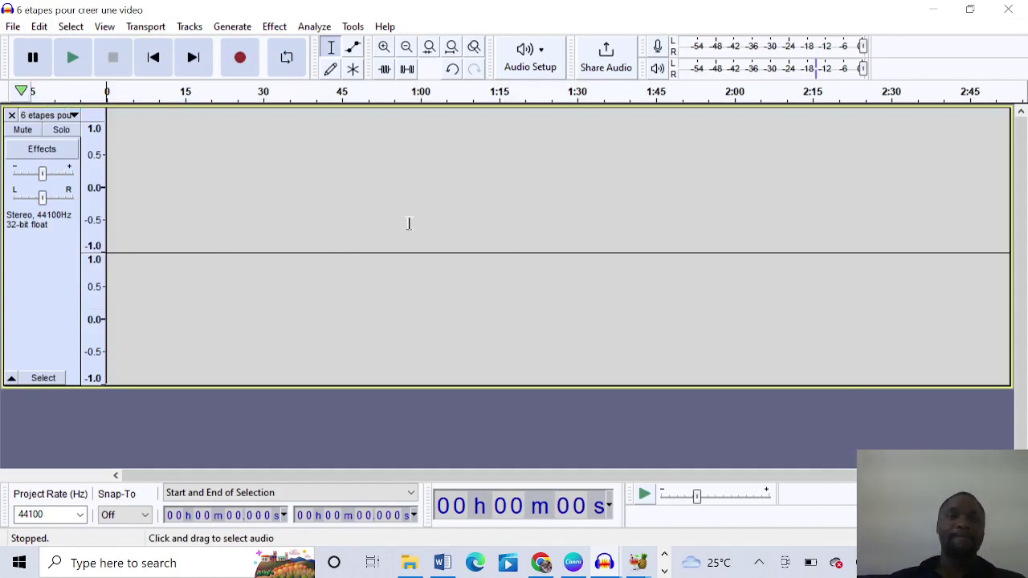
Try to open the audio file AUD-20221017-WA0004.aac from the My Personal Brand folder
{"action": "left_click", "coordinate": [15, 27]}
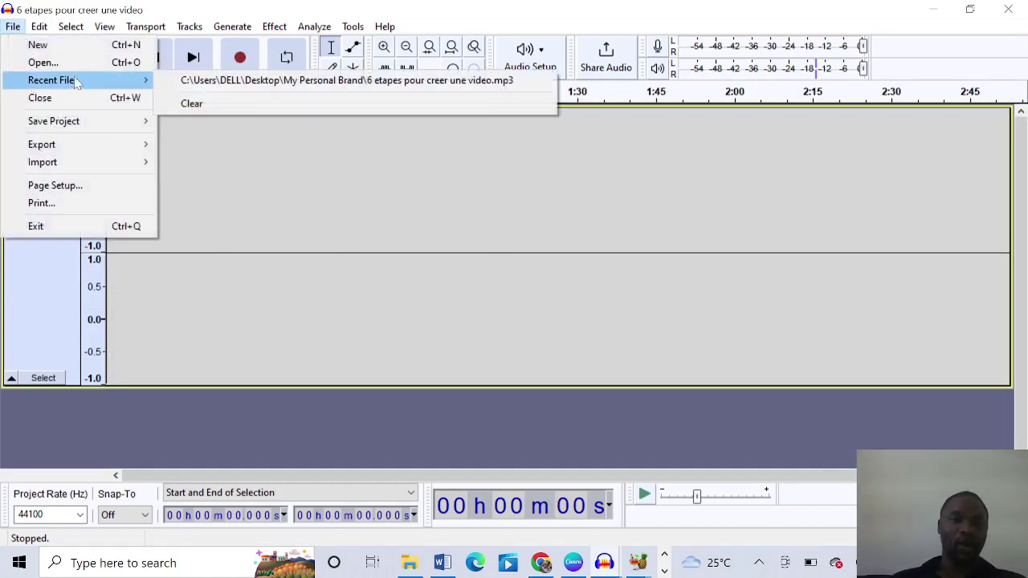
{"action": "left_click", "coordinate": [49, 62]}
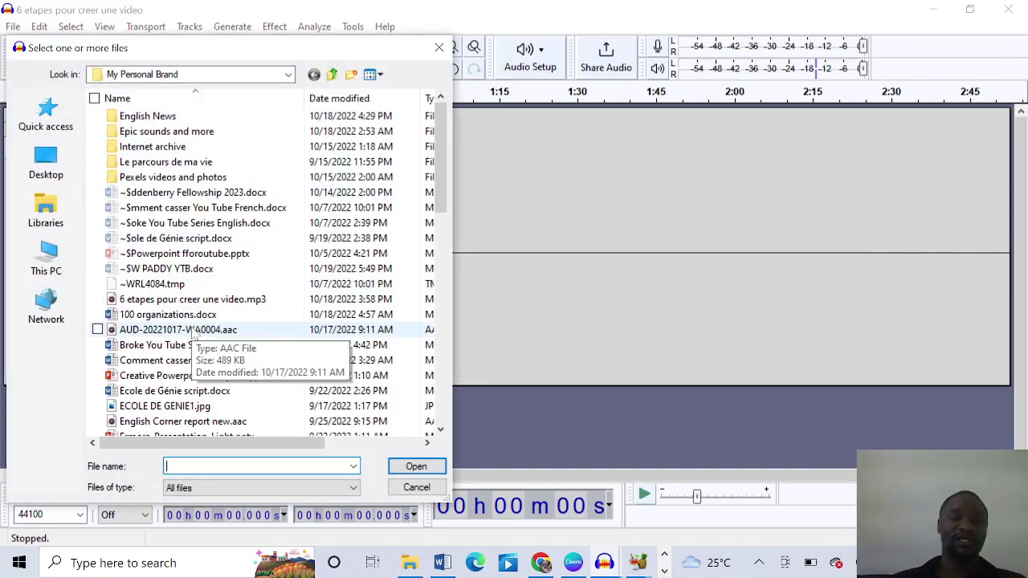
{"action": "left_click", "coordinate": [193, 331]}
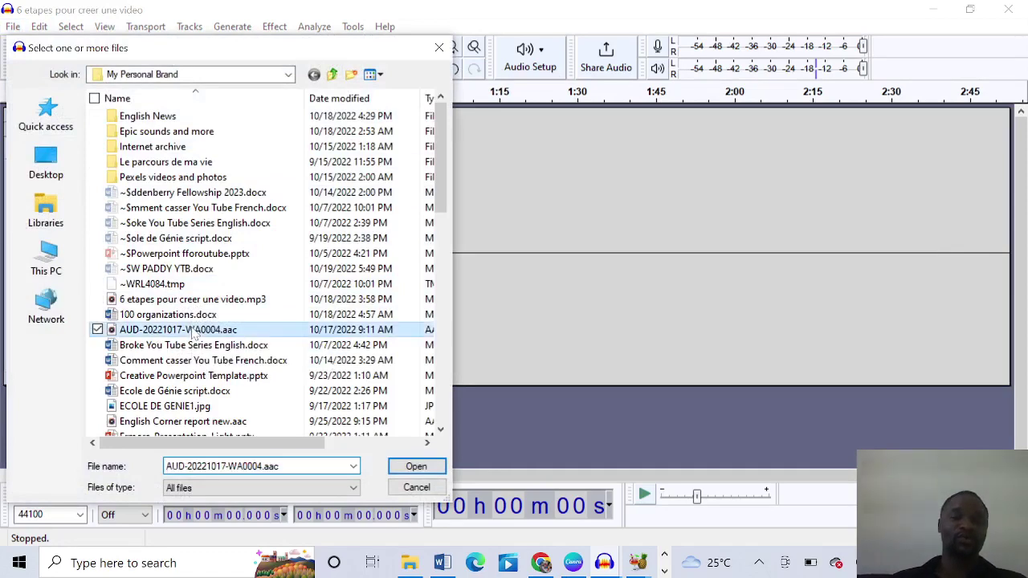
{"action": "left_click", "coordinate": [416, 467]}
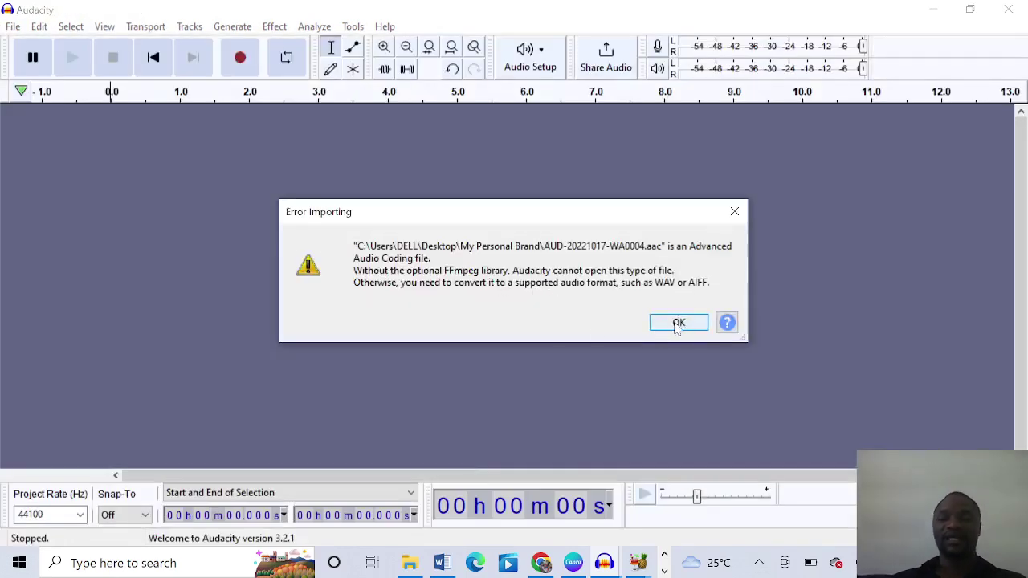
{"action": "left_click", "coordinate": [677, 323]}
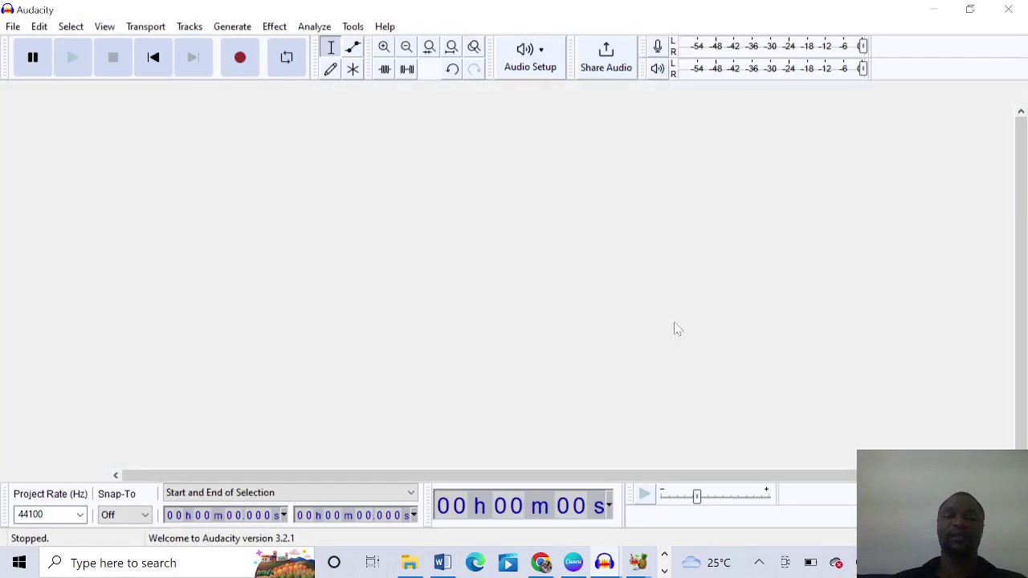
Open "6 etapes pour creer une video.mp3" from the My Personal Brand folder and play back its opening seconds
{"action": "left_click", "coordinate": [12, 27]}
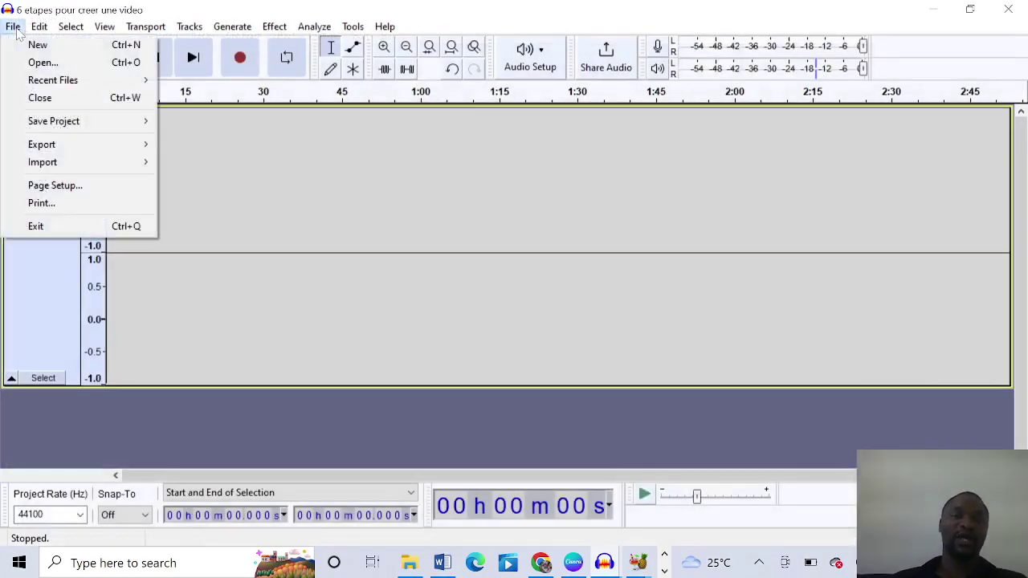
{"action": "left_click", "coordinate": [48, 64]}
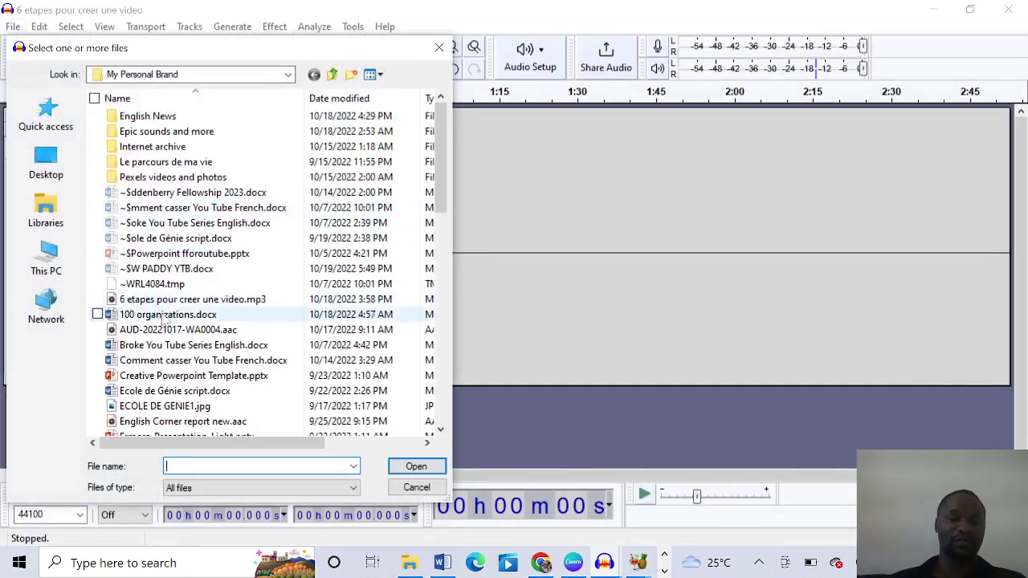
{"action": "left_click", "coordinate": [193, 299]}
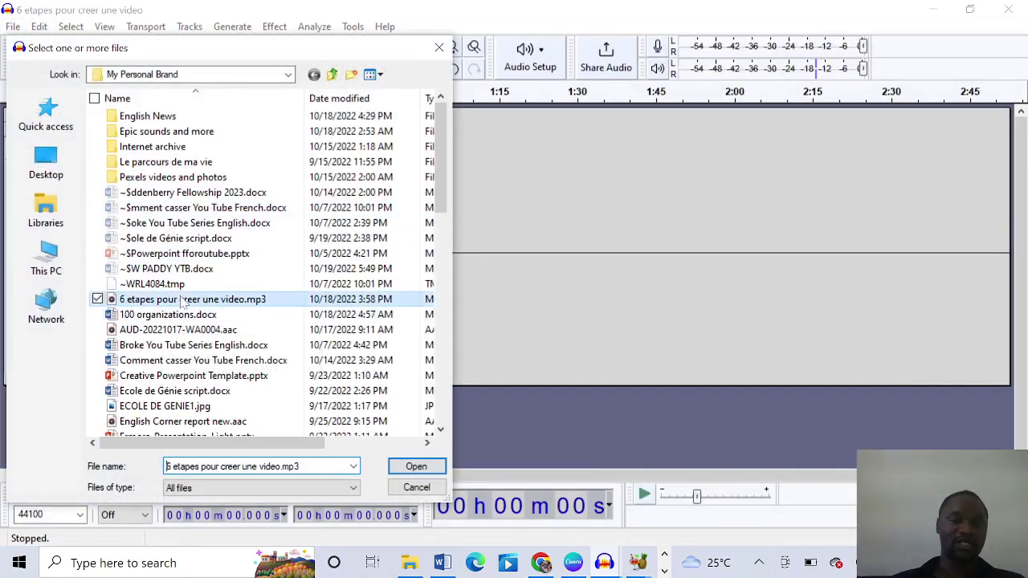
{"action": "left_click", "coordinate": [418, 469]}
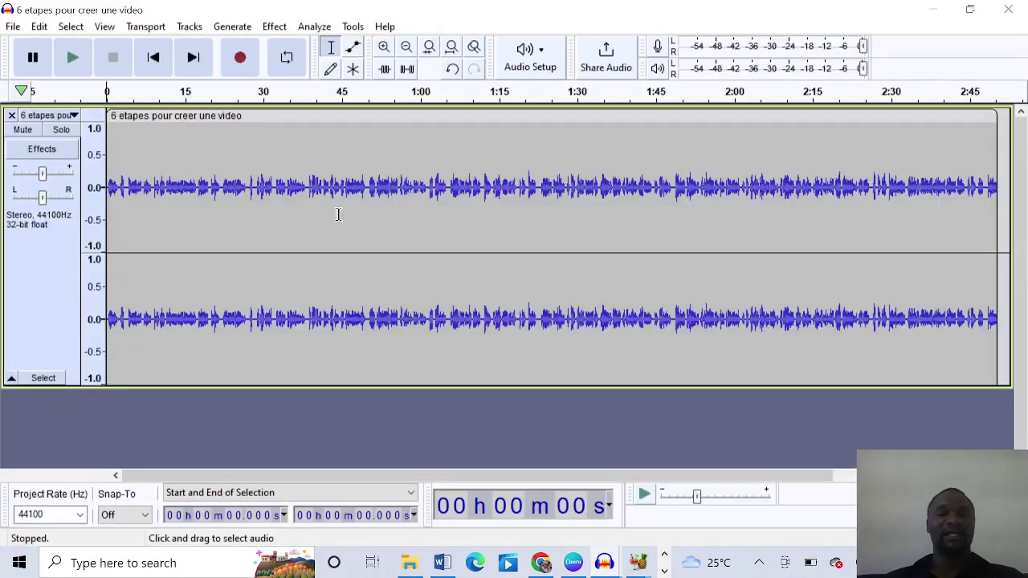
{"action": "left_click", "coordinate": [73, 58]}
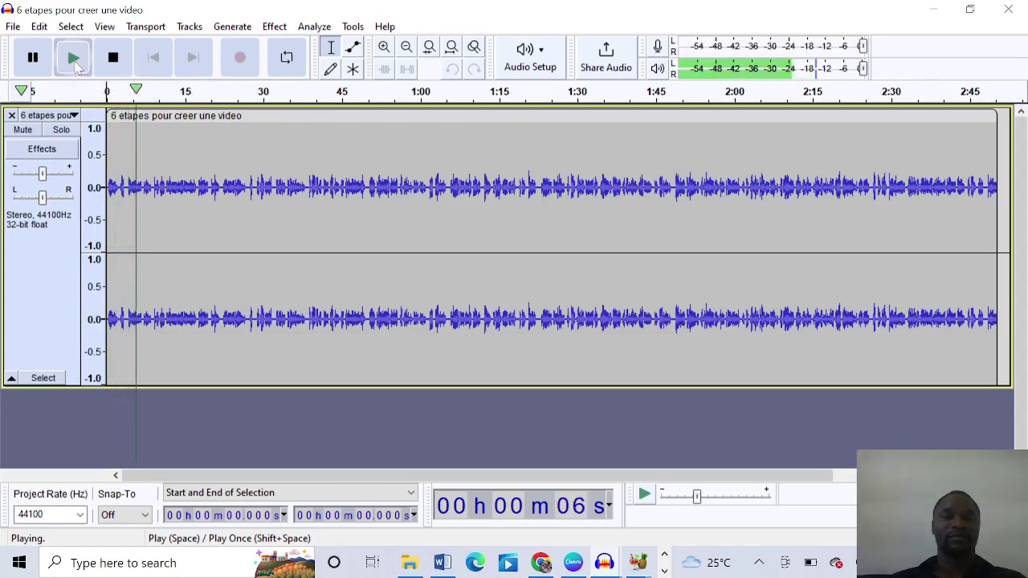
{"action": "left_click", "coordinate": [113, 63]}
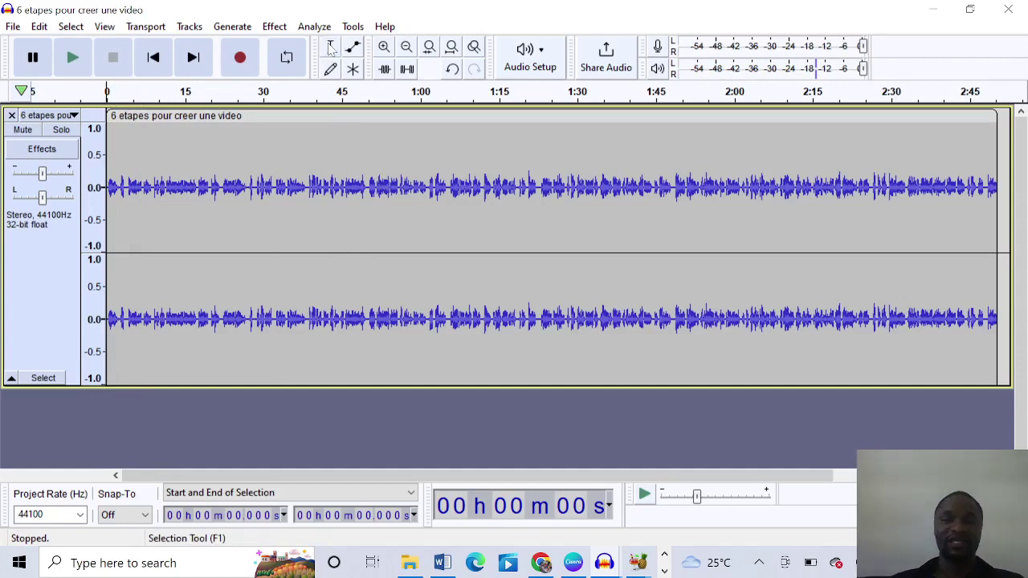
Select the audio from about 12 to 40.5 seconds and review the Noise Reduction settings without applying them
{"action": "left_click_drag", "start_coordinate": [169, 186], "coordinate": [317, 184]}
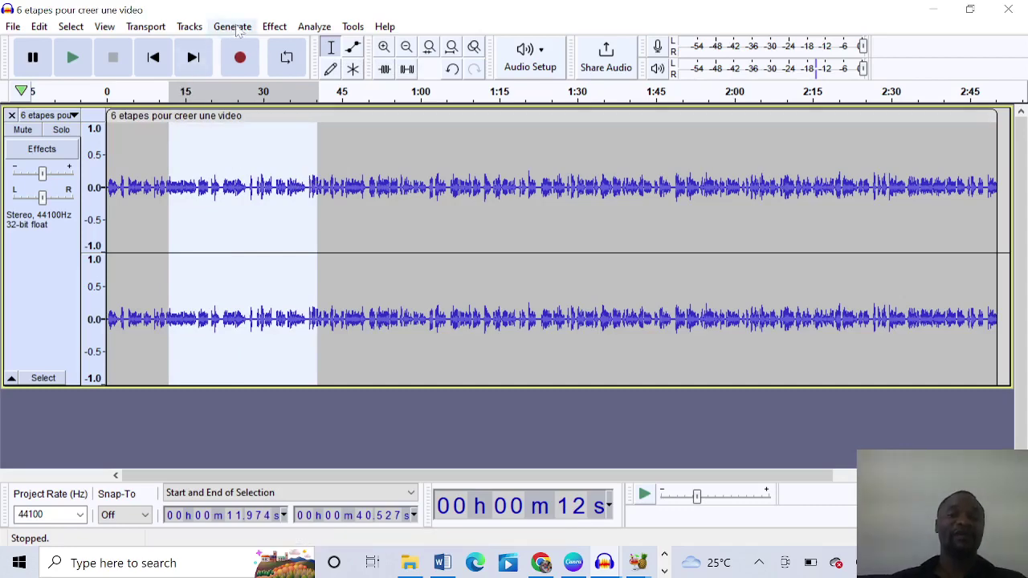
{"action": "left_click", "coordinate": [270, 28]}
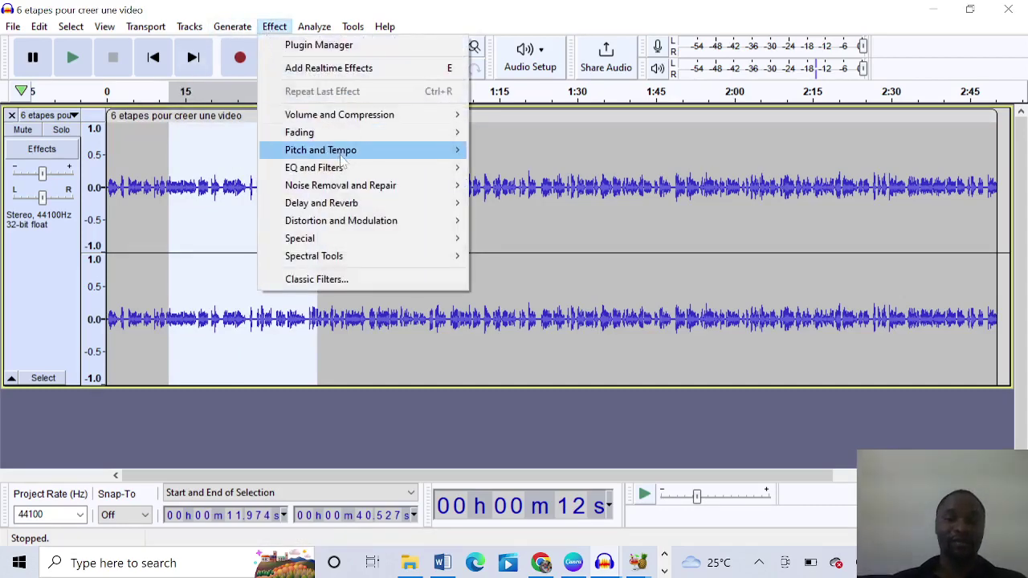
{"action": "mouse_move", "coordinate": [404, 187]}
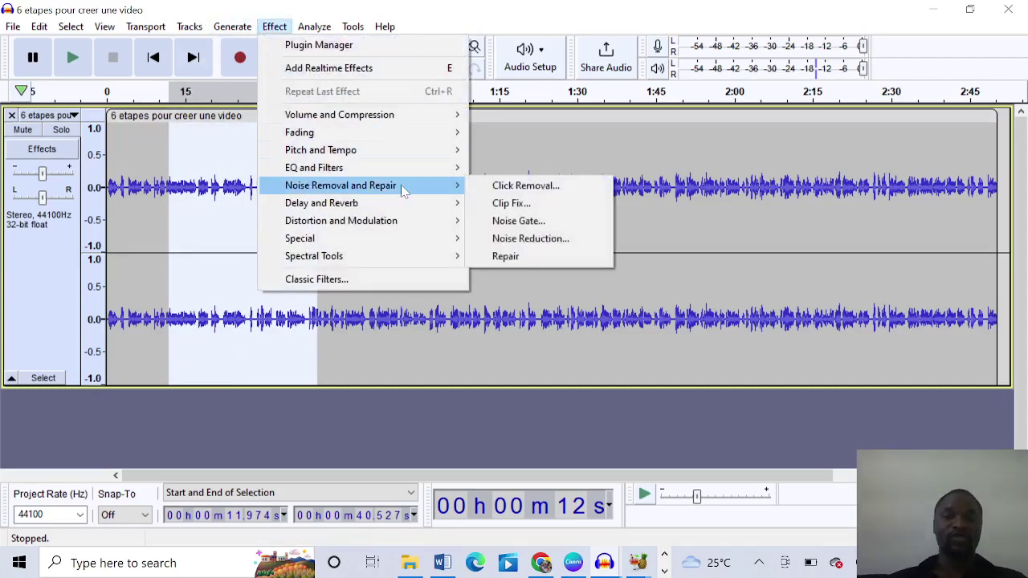
{"action": "left_click", "coordinate": [509, 244]}
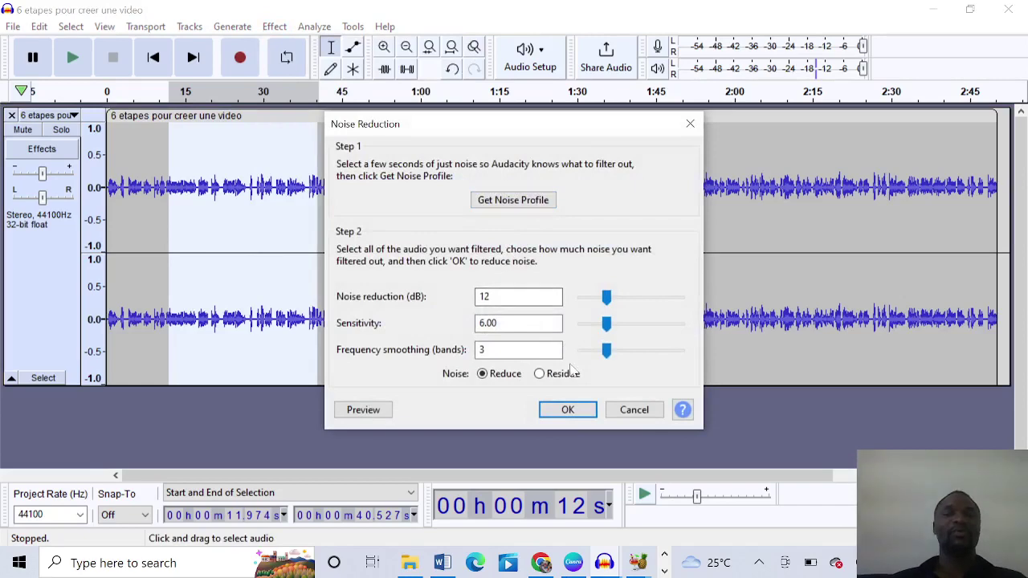
{"action": "left_click", "coordinate": [621, 410]}
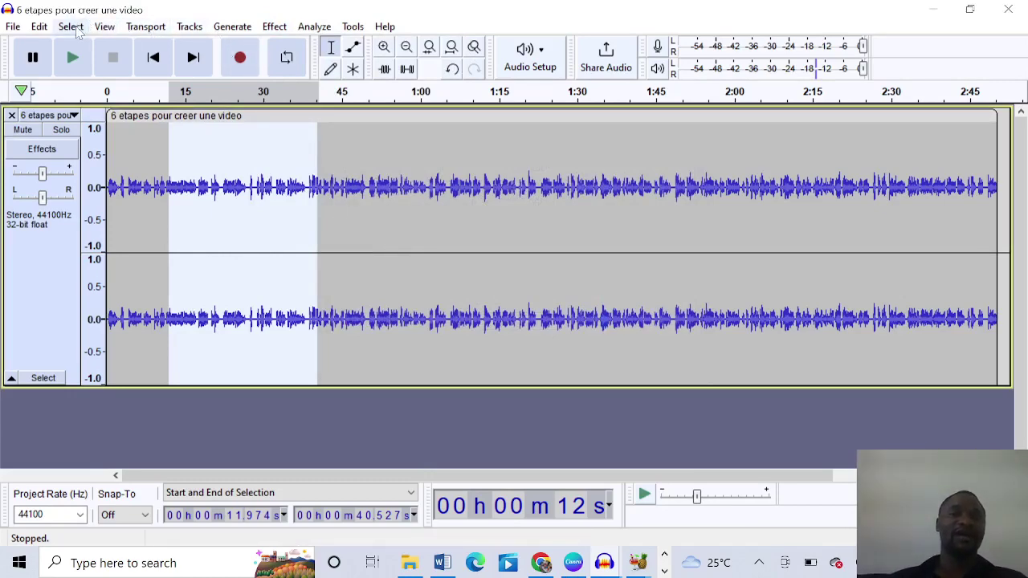
Select the whole audio track and examine the Noise Reduction options for it, leaving the effect unapplied
{"action": "left_click", "coordinate": [77, 28]}
{"action": "left_click", "coordinate": [83, 45]}
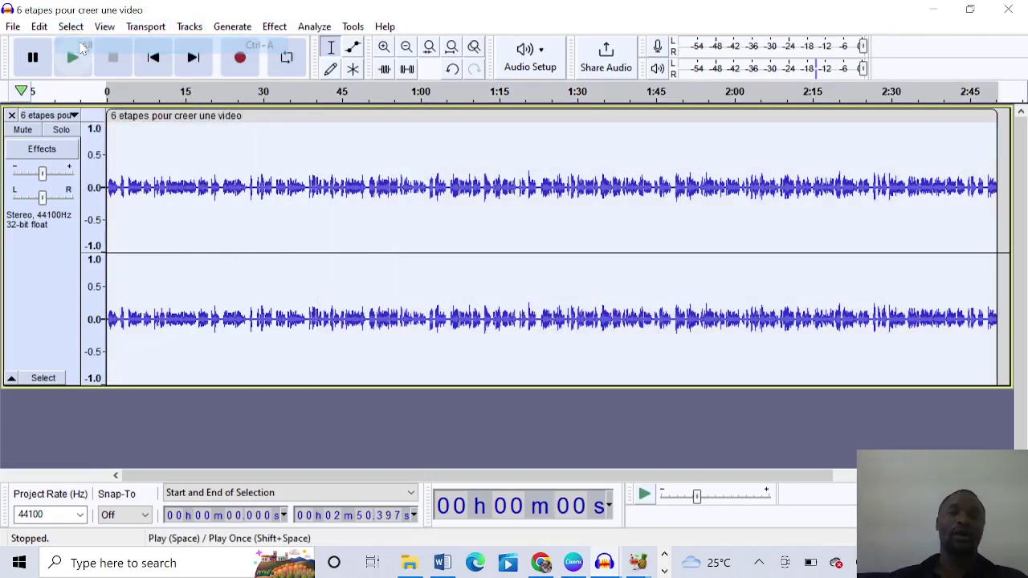
{"action": "left_click", "coordinate": [286, 29]}
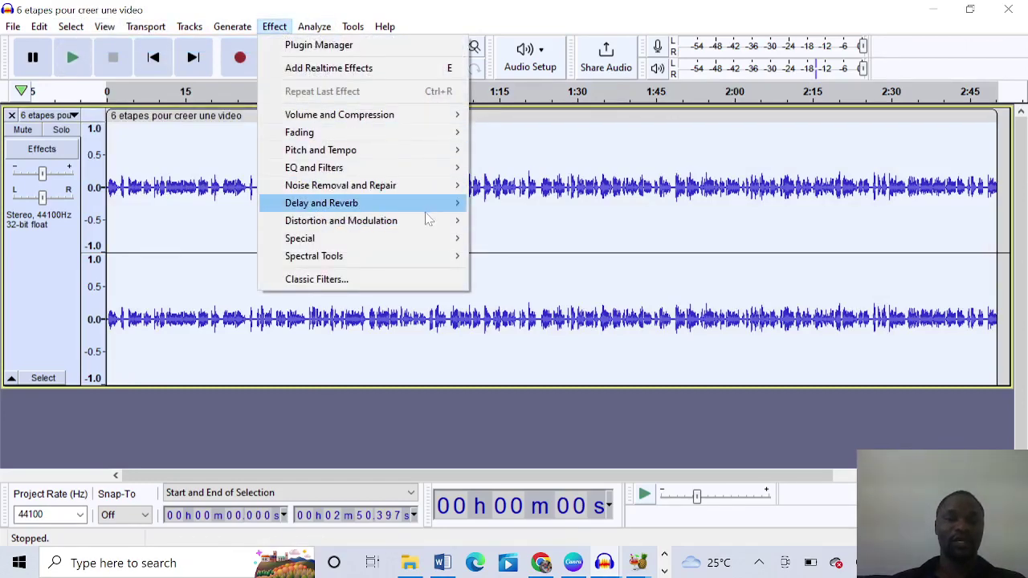
{"action": "mouse_move", "coordinate": [454, 186]}
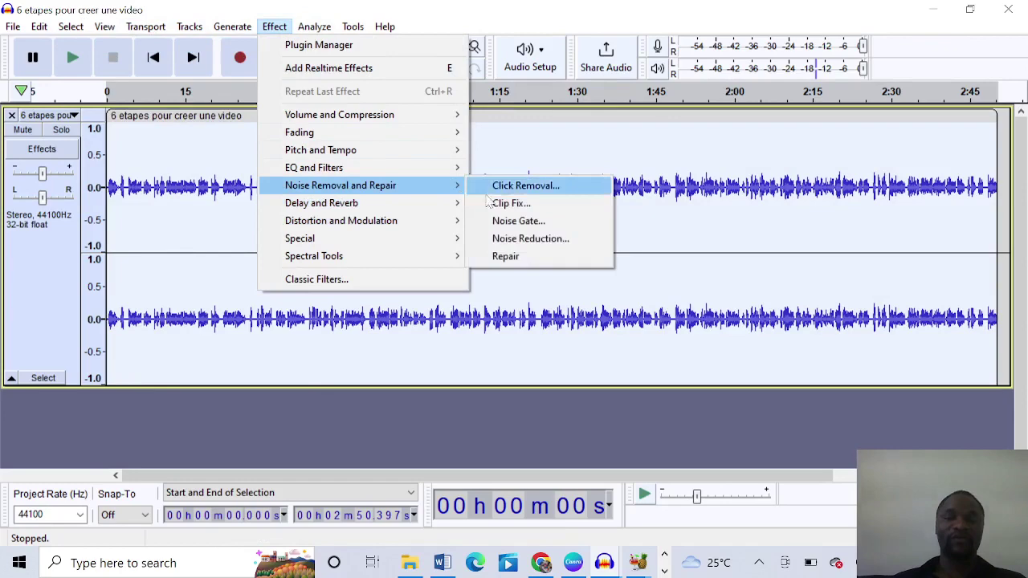
{"action": "left_click", "coordinate": [523, 239]}
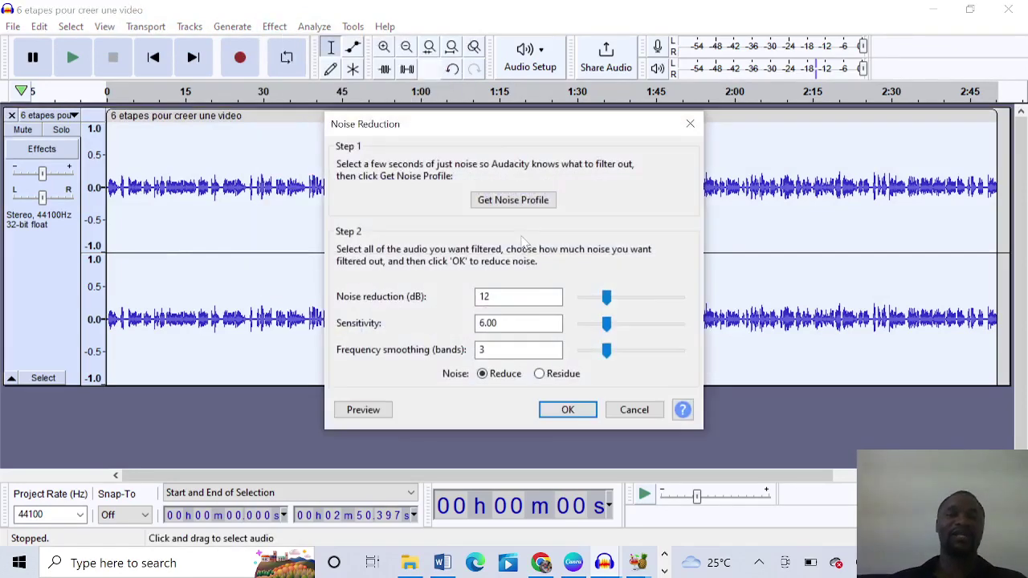
{"action": "left_click", "coordinate": [559, 411]}
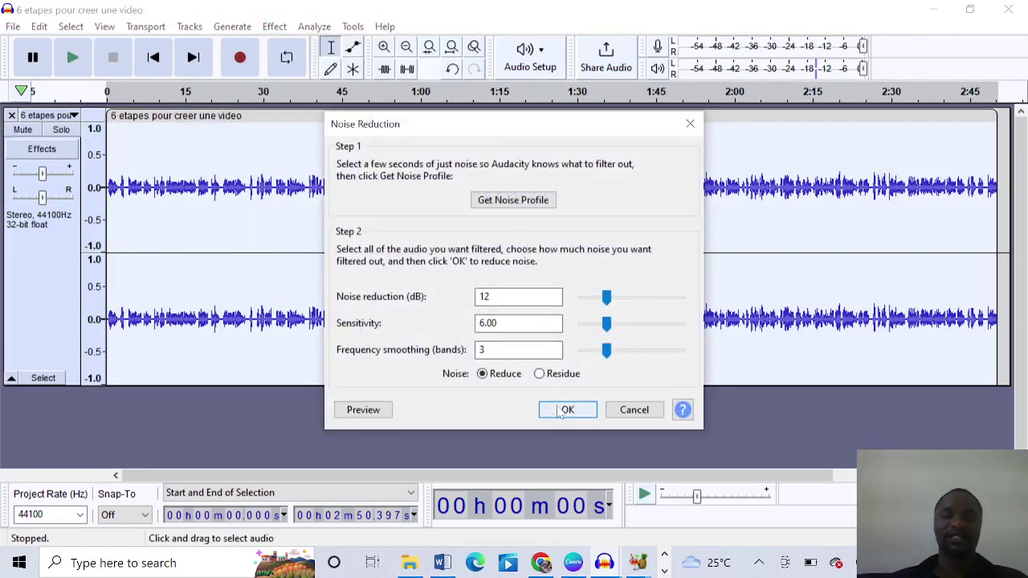
{"action": "left_click", "coordinate": [627, 415]}
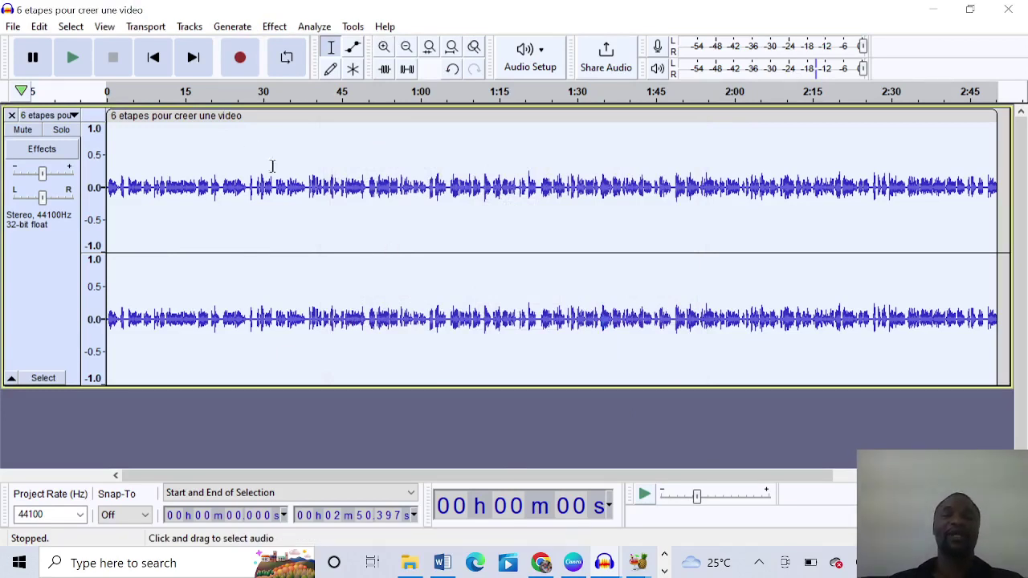
Clear the audio selection, minimize the Audacity window and switch to Adobe Premiere Pro
{"action": "left_click", "coordinate": [317, 217]}
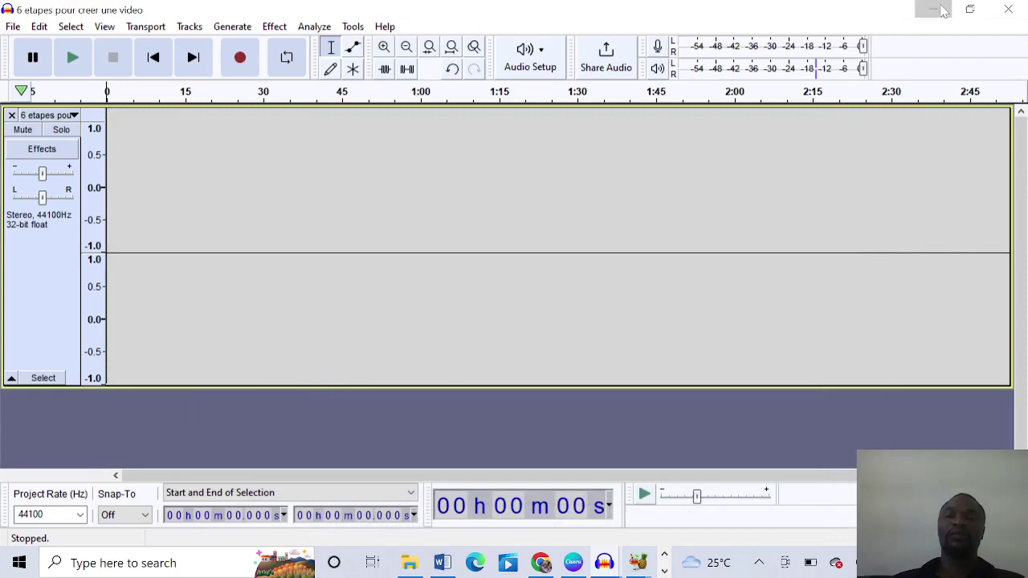
{"action": "left_click", "coordinate": [935, 9]}
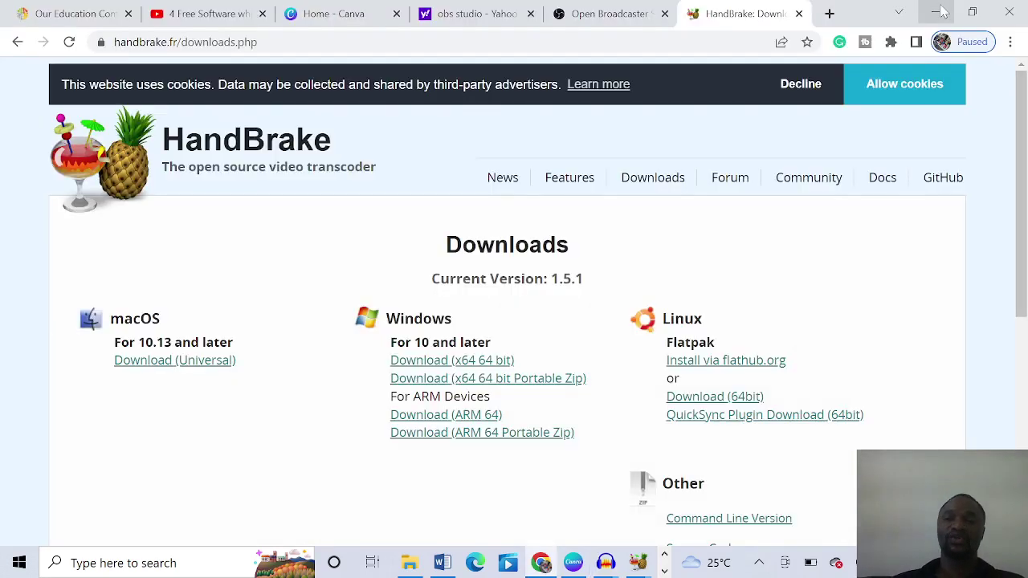
{"action": "left_click", "coordinate": [664, 570]}
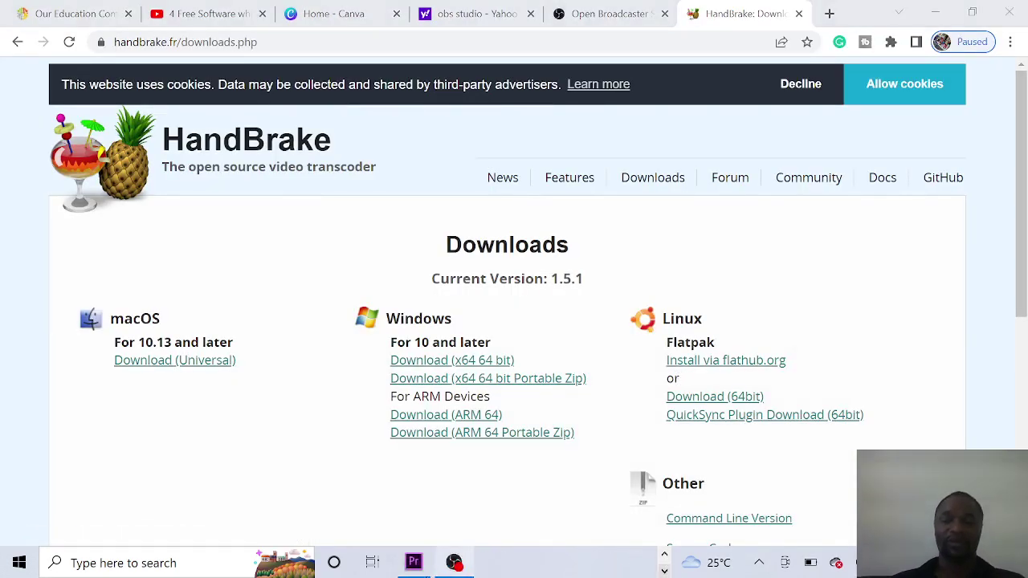
{"action": "left_click", "coordinate": [414, 563]}
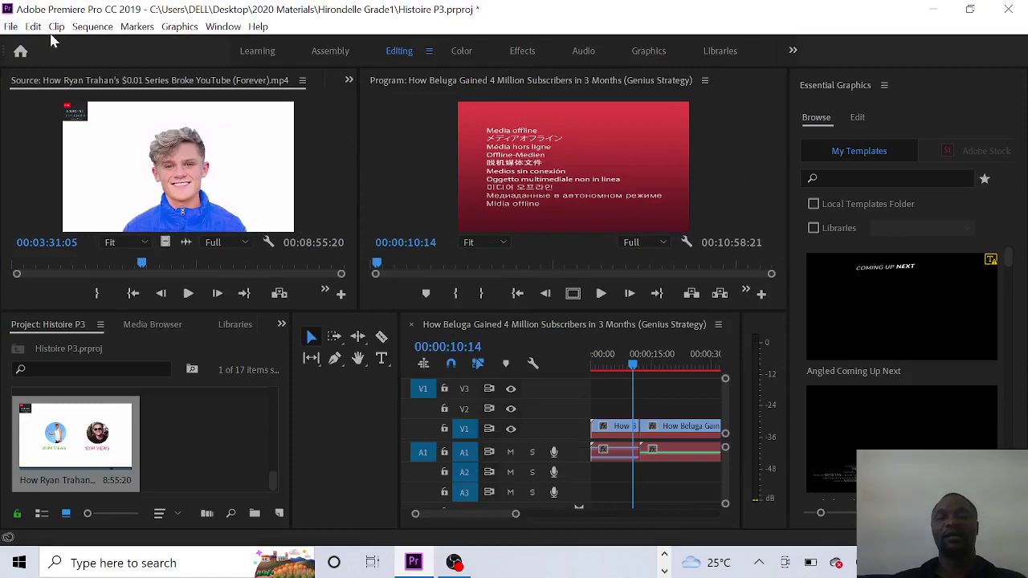
Review the New Project settings without creating a project
{"action": "left_click", "coordinate": [12, 29]}
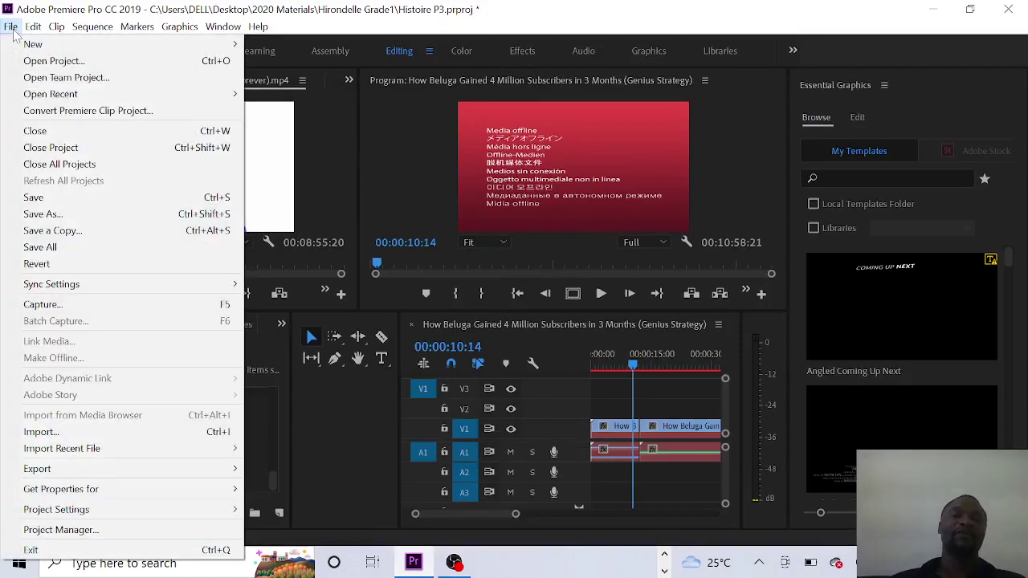
{"action": "mouse_move", "coordinate": [39, 47]}
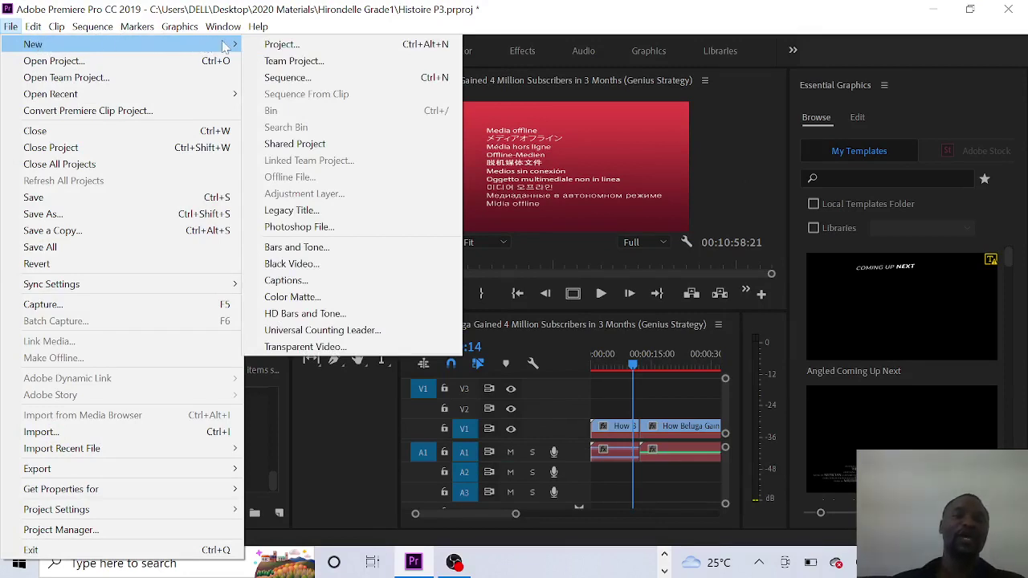
{"action": "left_click", "coordinate": [300, 47]}
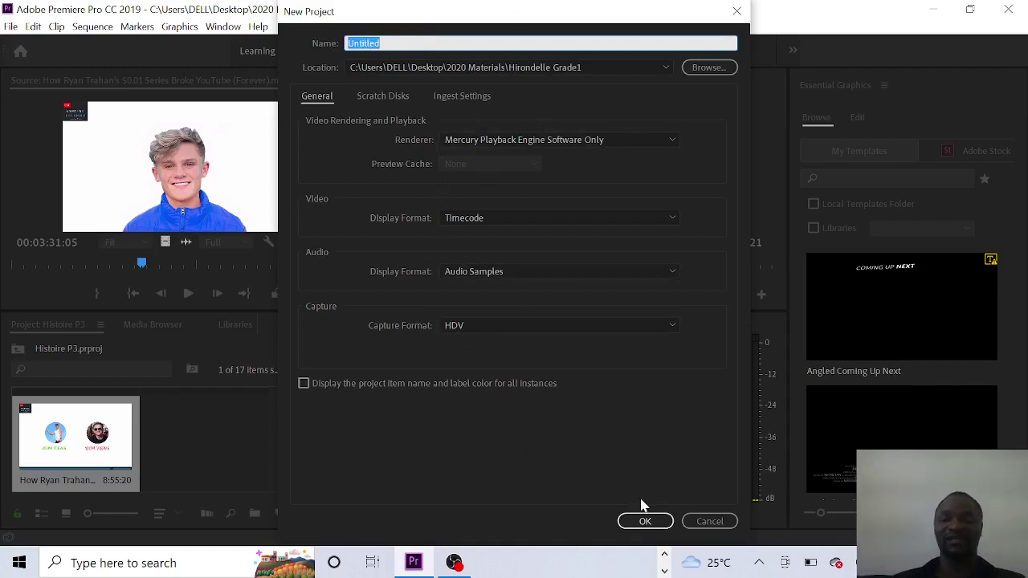
{"action": "left_click", "coordinate": [711, 521]}
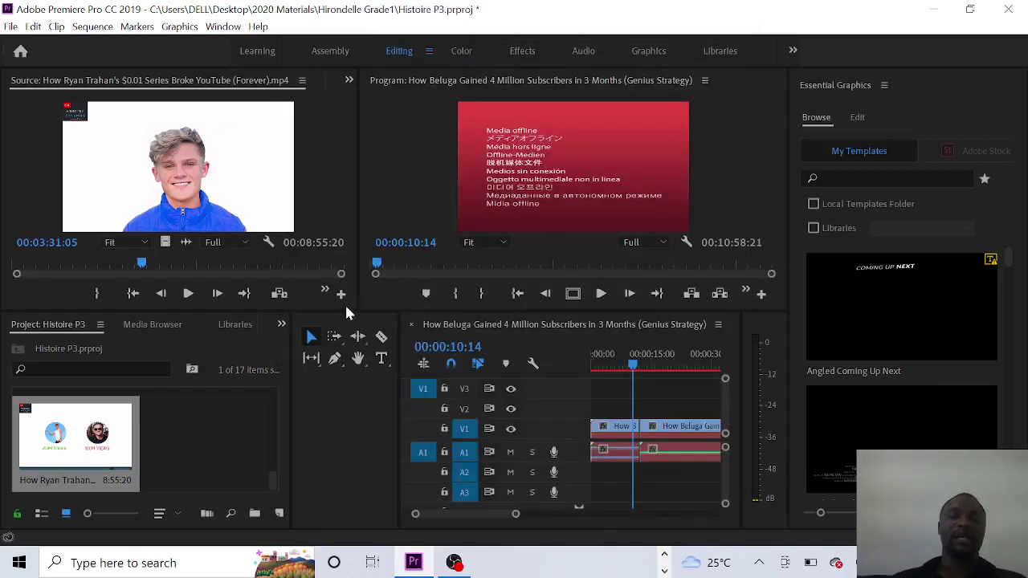
Import speaking-recording.wav from the Downloads folder into the Histoire P3 project
{"action": "left_click", "coordinate": [11, 26]}
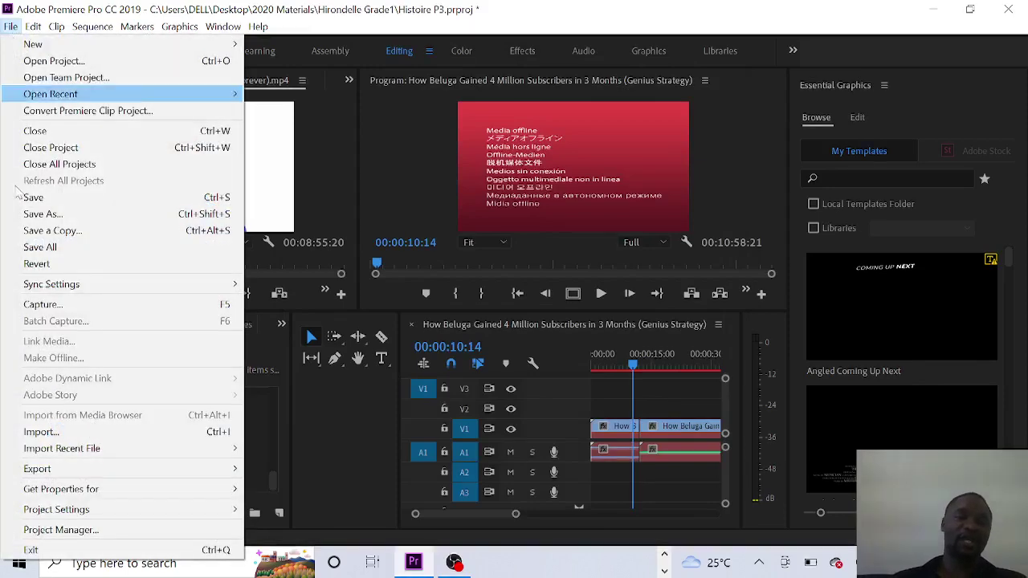
{"action": "left_click", "coordinate": [72, 436]}
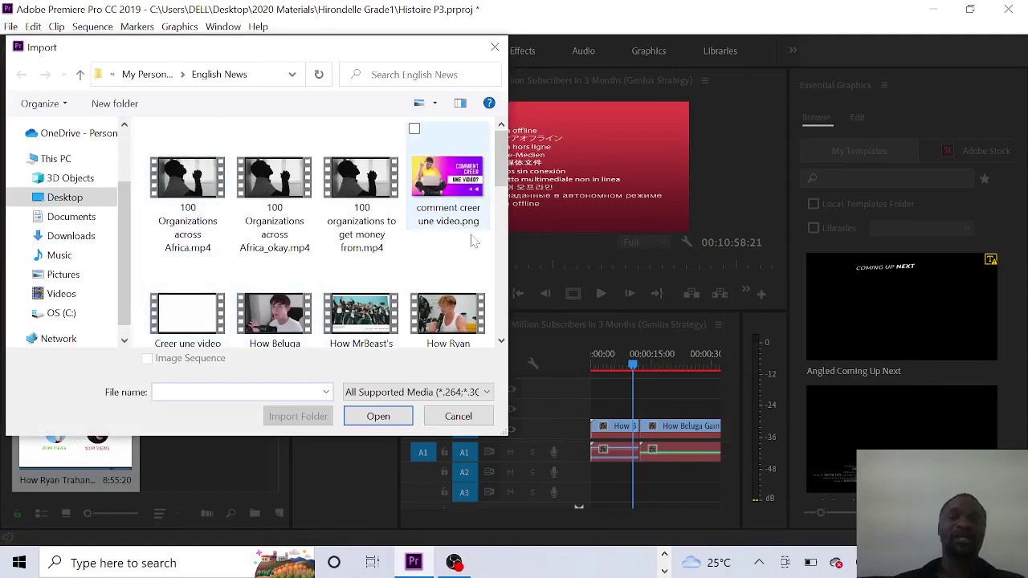
{"action": "left_click", "coordinate": [501, 341]}
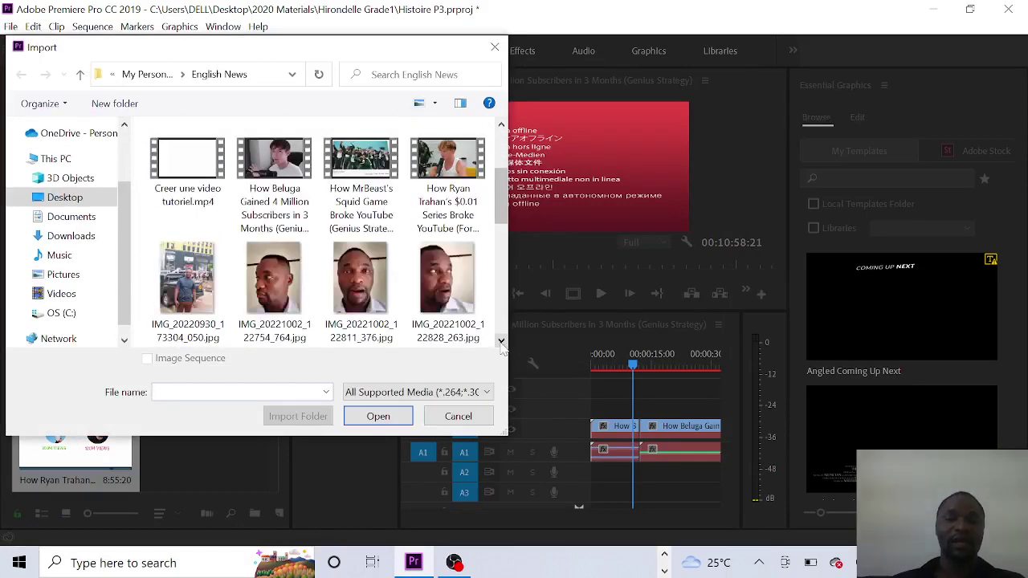
{"action": "left_click", "coordinate": [501, 341]}
{"action": "left_click", "coordinate": [501, 343]}
{"action": "left_click", "coordinate": [501, 343]}
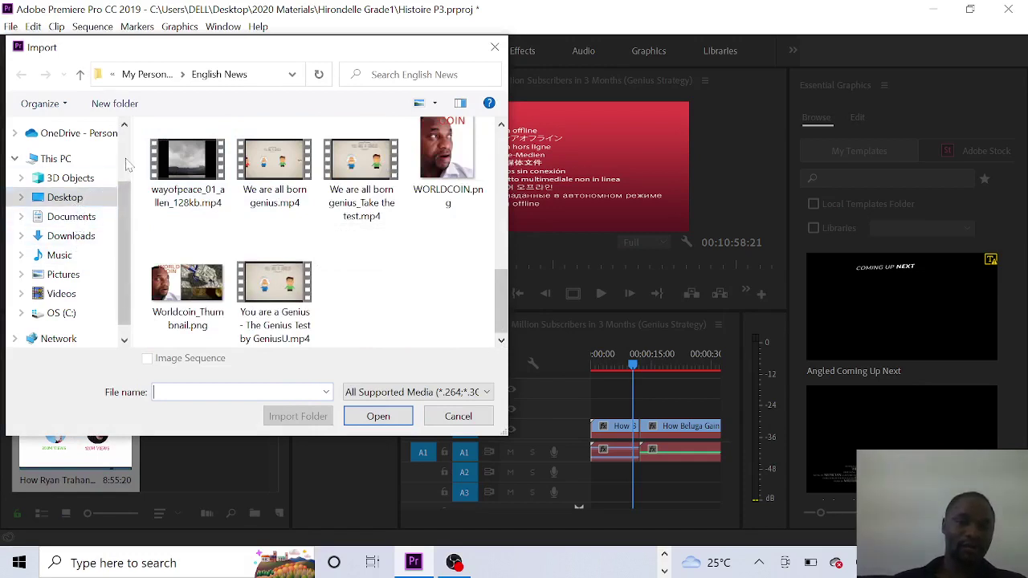
{"action": "left_click", "coordinate": [73, 235]}
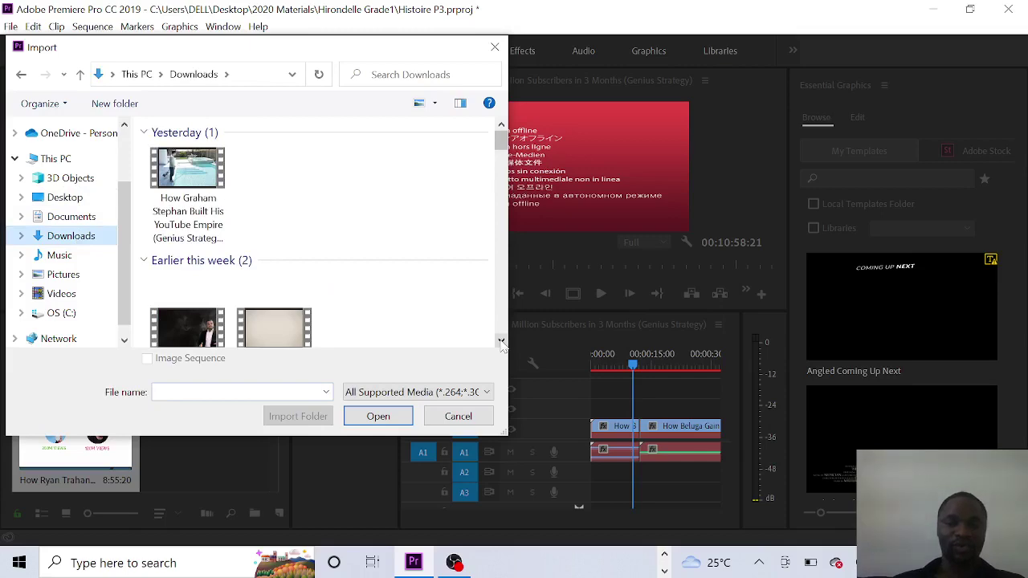
{"action": "scroll", "coordinate": [501, 343], "scroll_direction": "down", "scroll_amount": 8}
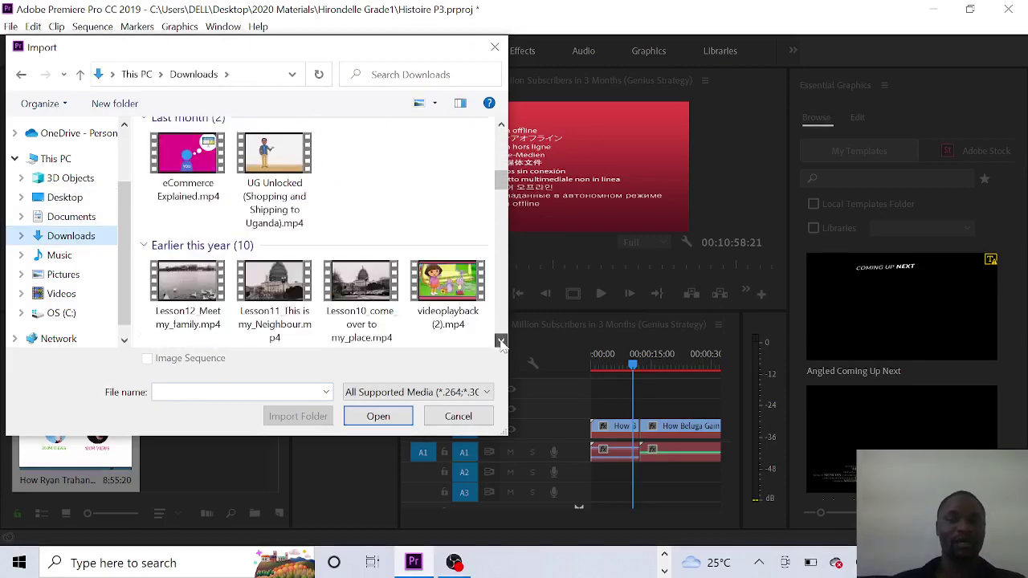
{"action": "left_click", "coordinate": [501, 343]}
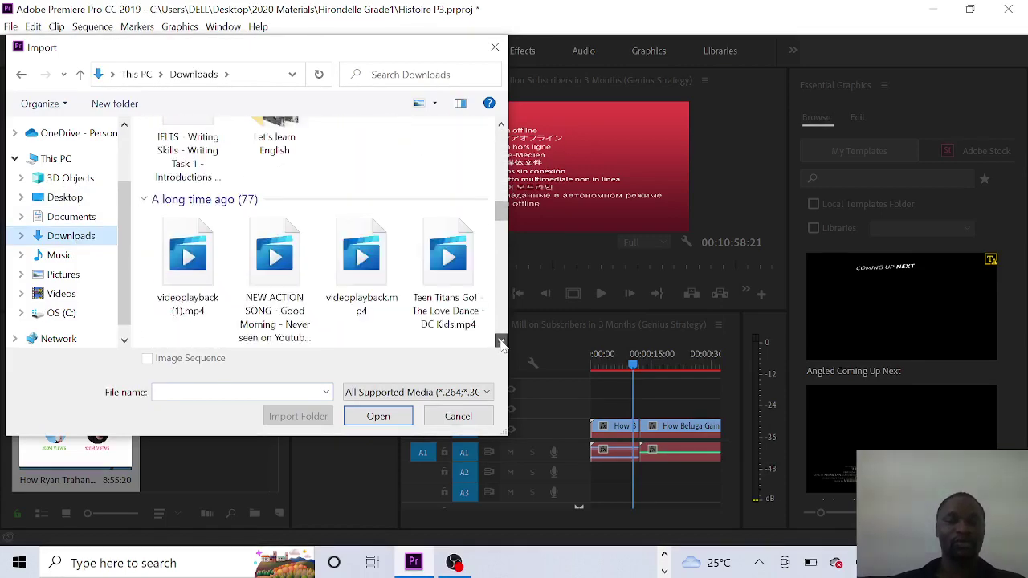
{"action": "left_click", "coordinate": [501, 126]}
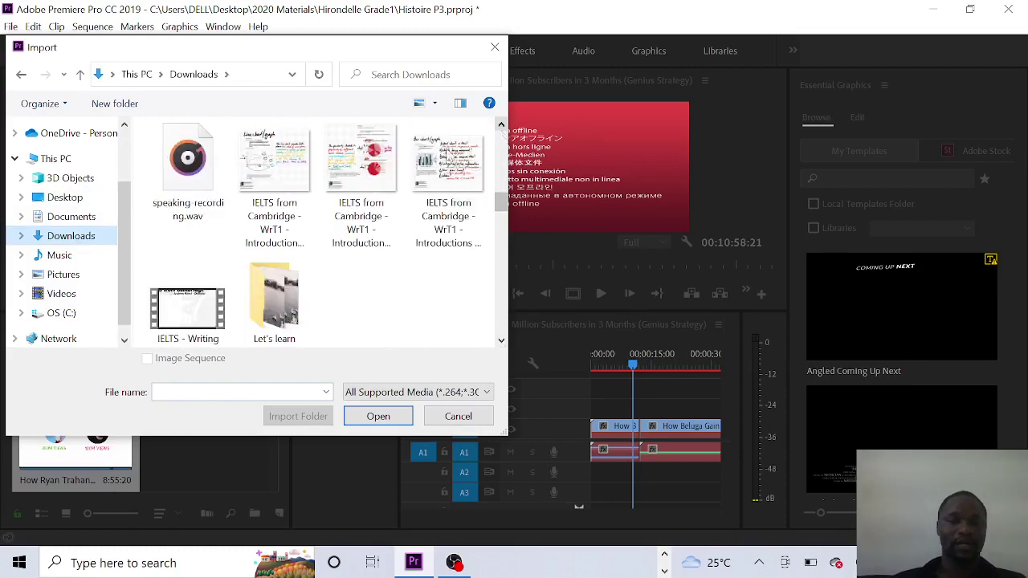
{"action": "left_click", "coordinate": [187, 195]}
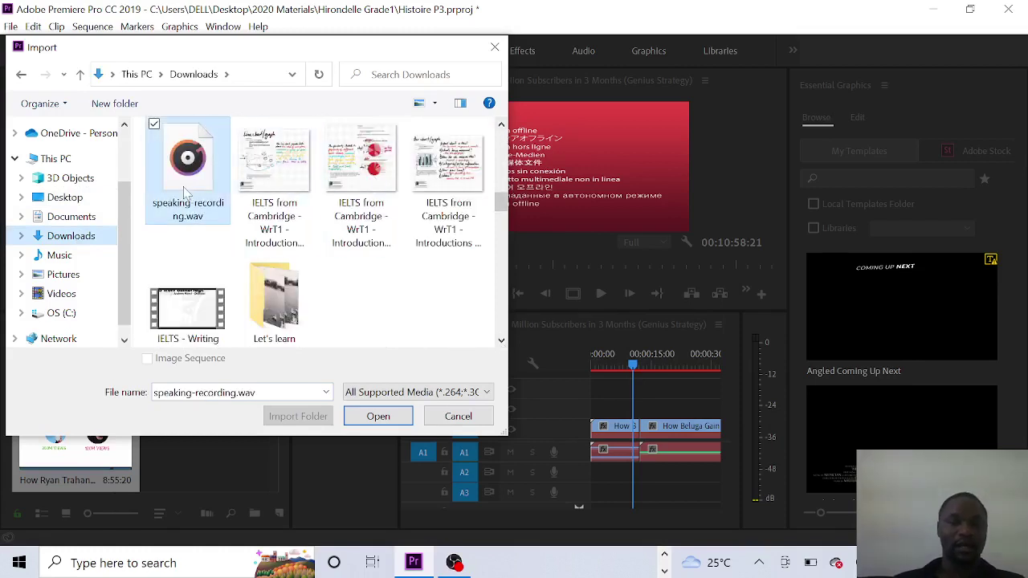
{"action": "left_click", "coordinate": [374, 416]}
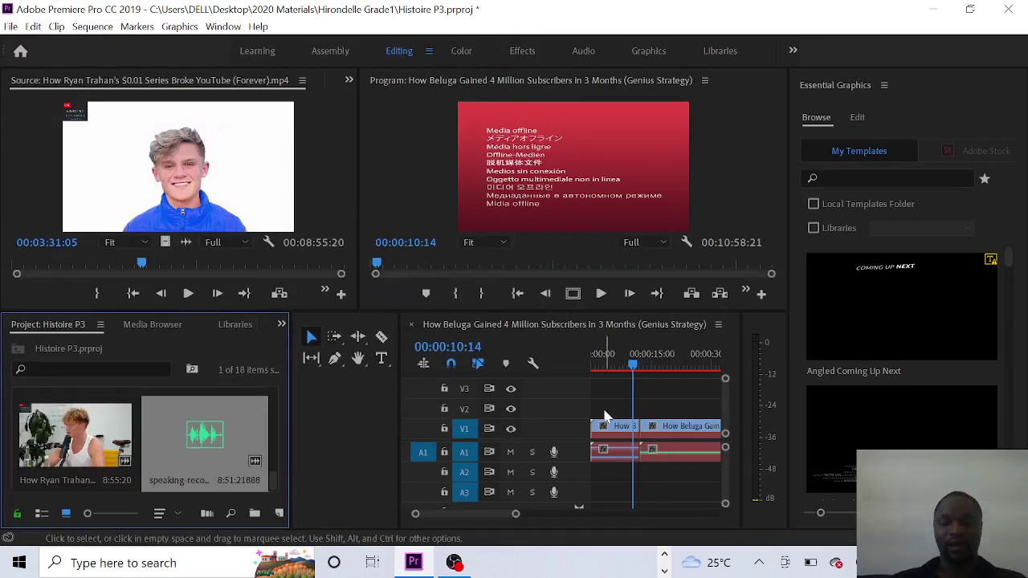
Delete the clips at the start of the timeline and place only the video of the How Ryan Trahan source clip at the start of V1
{"action": "left_click_drag", "start_coordinate": [606, 416], "coordinate": [679, 474]}
{"action": "key", "text": "Delete"}
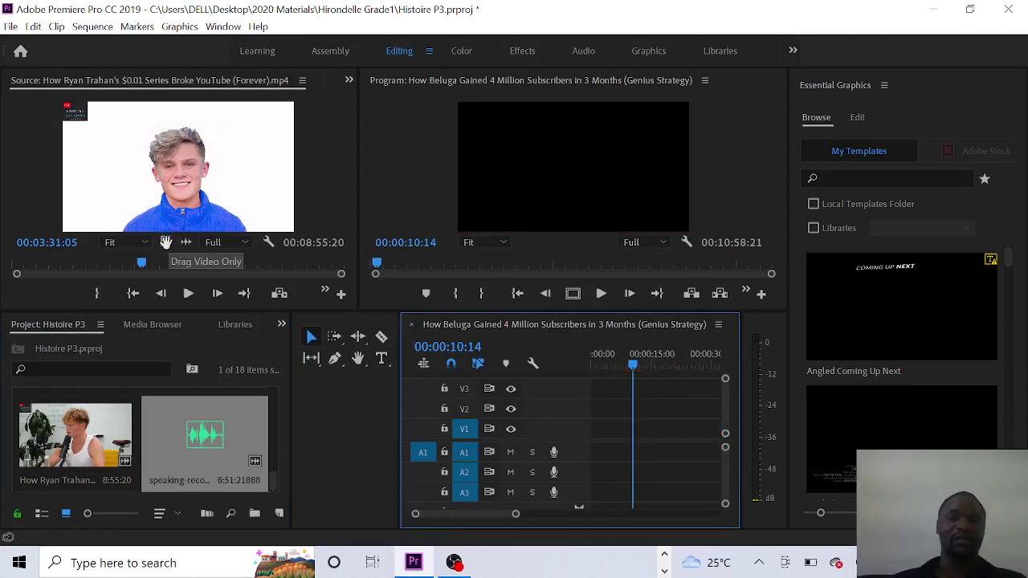
{"action": "left_click_drag", "start_coordinate": [165, 243], "coordinate": [181, 246]}
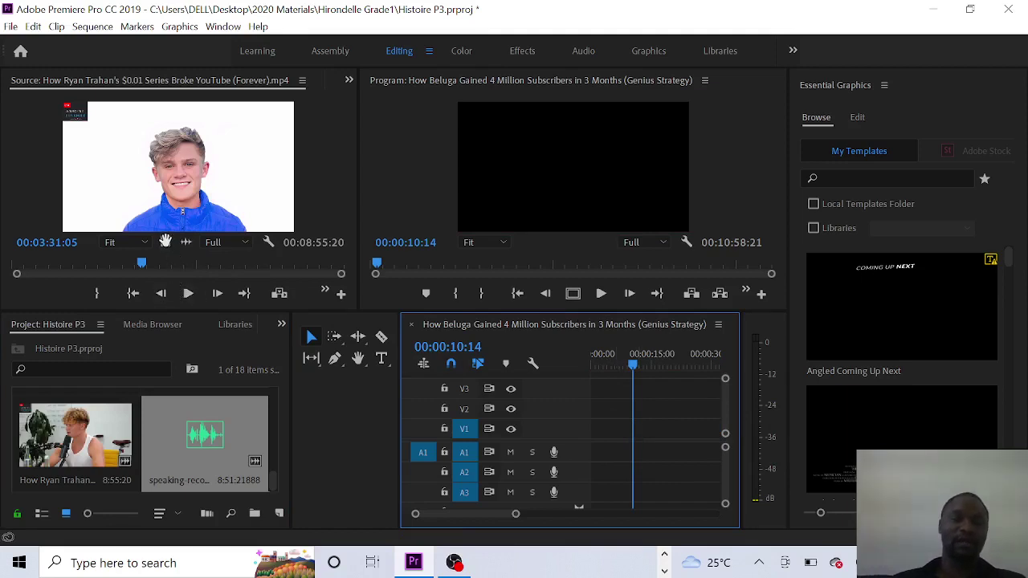
{"action": "left_click", "coordinate": [165, 241]}
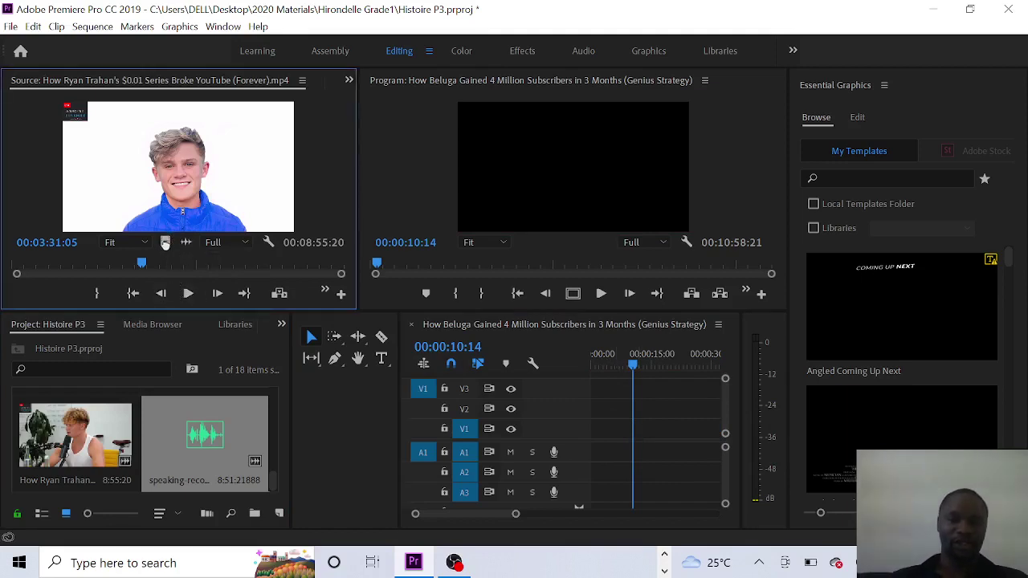
{"action": "left_click_drag", "start_coordinate": [567, 359], "coordinate": [585, 436]}
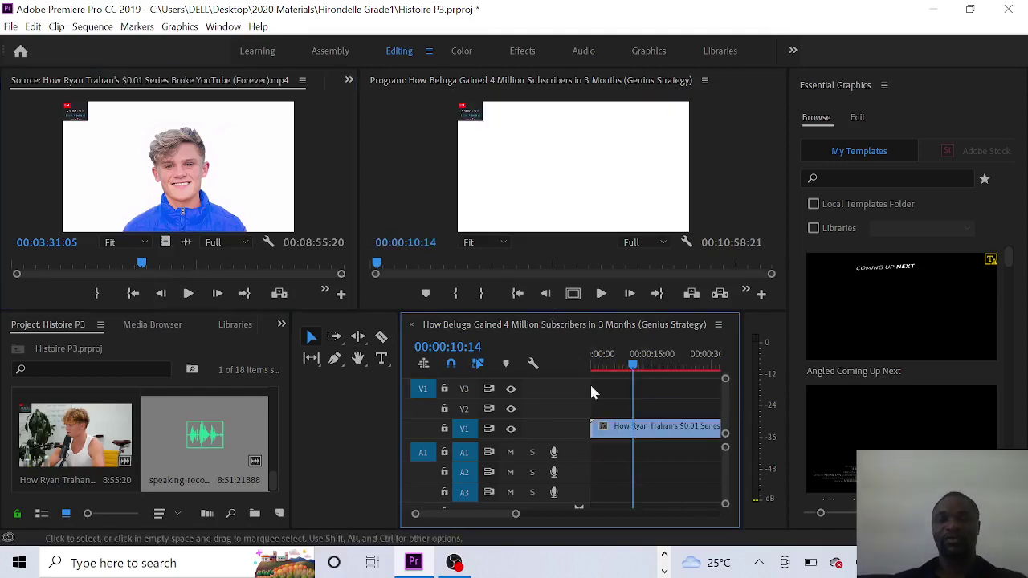
Replace the leftover audio clip on track A1 around 1:26 with the speaking-recording.wav clip
{"action": "left_click_drag", "start_coordinate": [493, 265], "coordinate": [533, 269]}
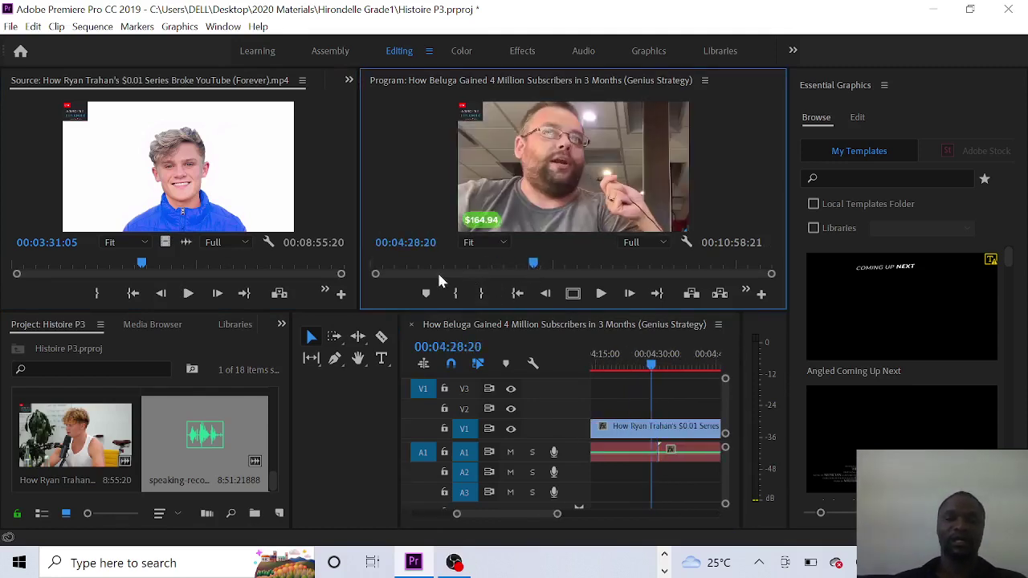
{"action": "left_click", "coordinate": [423, 263]}
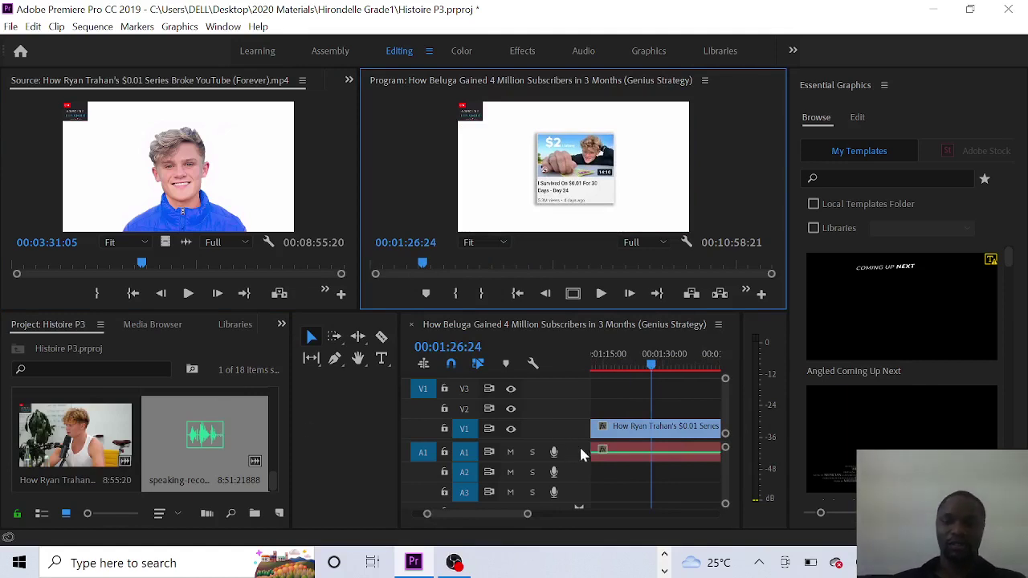
{"action": "left_click", "coordinate": [610, 457]}
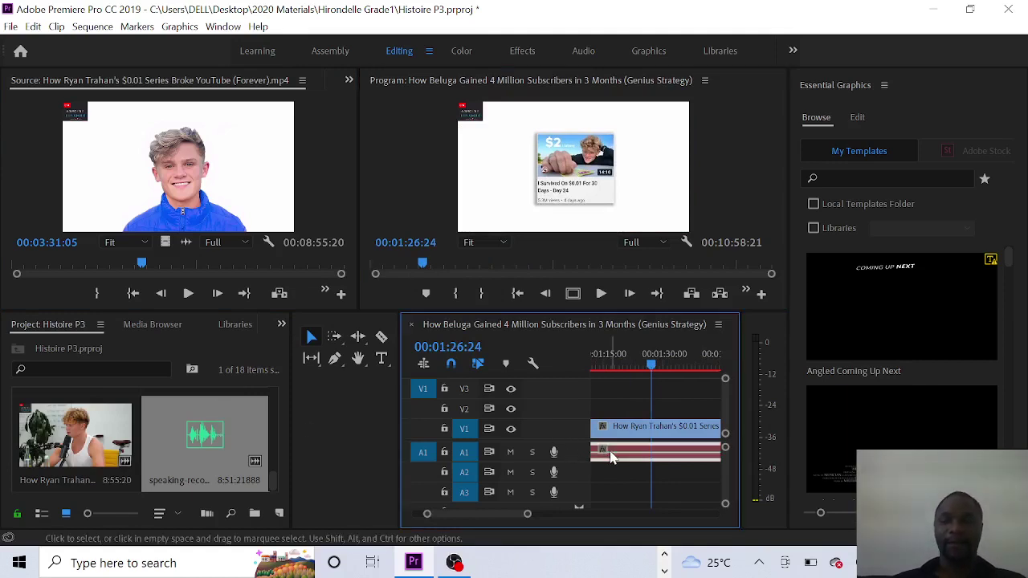
{"action": "key", "text": "Delete"}
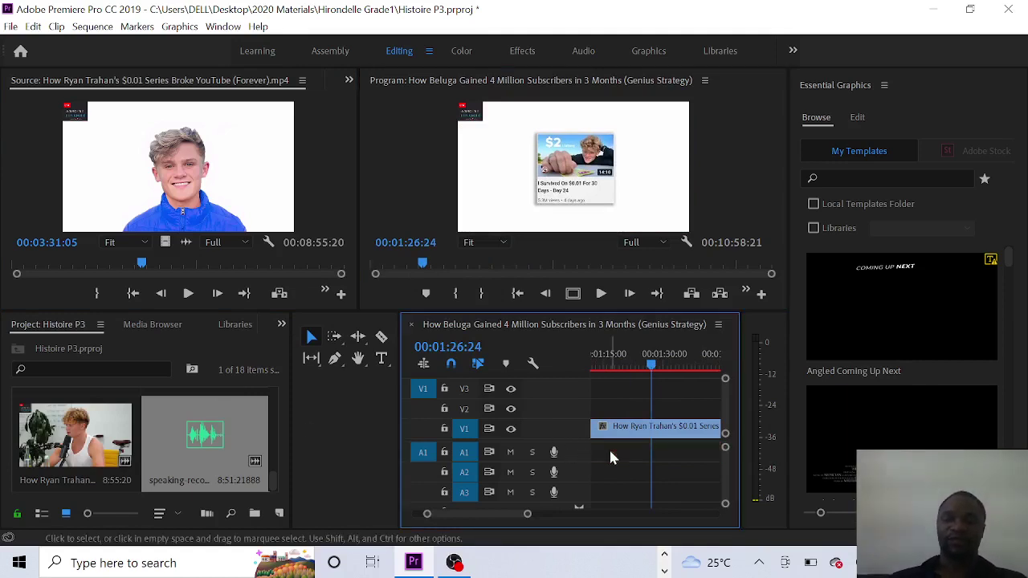
{"action": "left_click", "coordinate": [235, 437]}
{"action": "left_click_drag", "start_coordinate": [233, 439], "coordinate": [580, 459]}
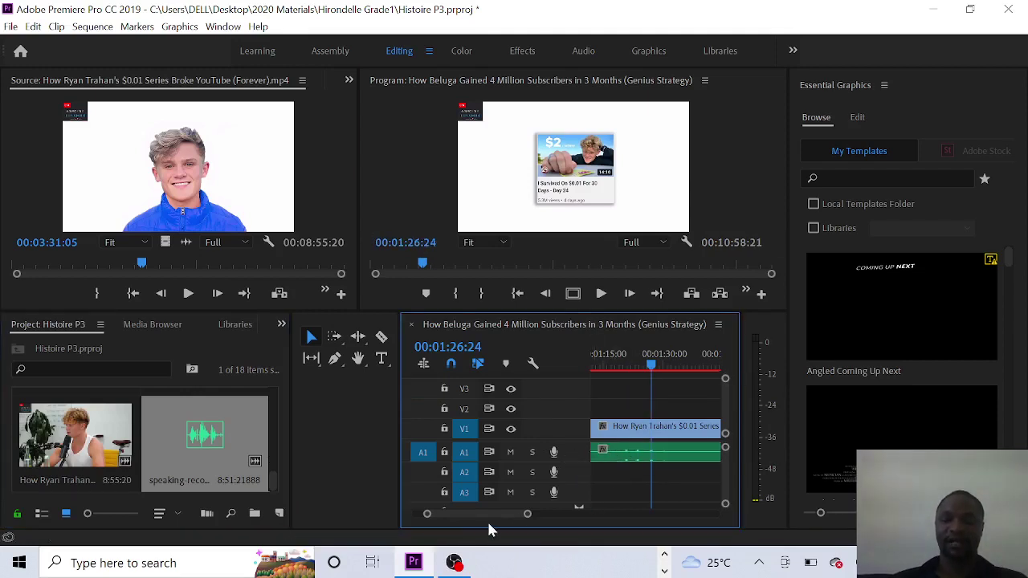
Move the V1 video clip to start at about 9 seconds and open it in the Source monitor
{"action": "key", "text": "ctrl+z"}
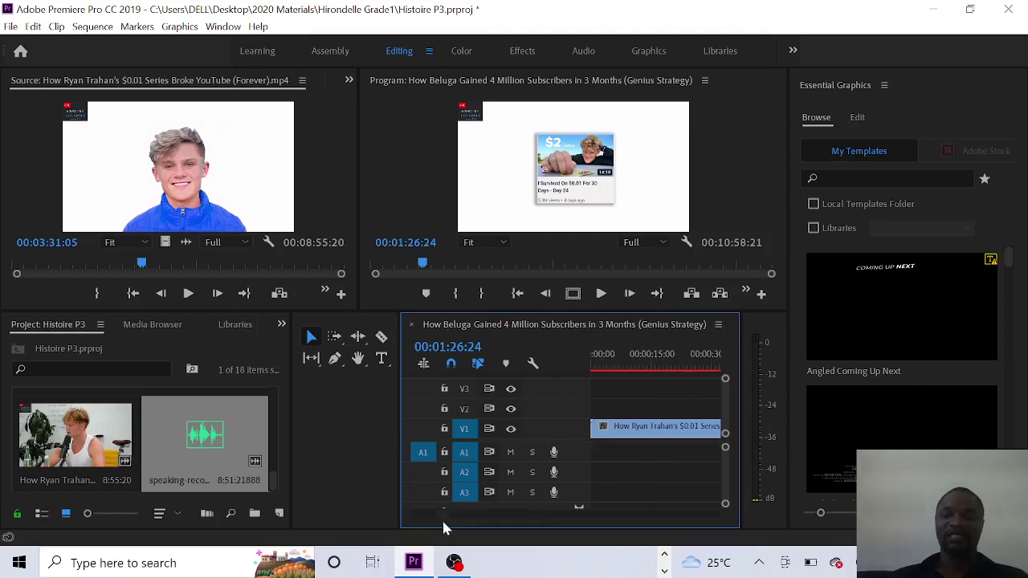
{"action": "left_click_drag", "start_coordinate": [655, 441], "coordinate": [694, 434]}
{"action": "double_click", "coordinate": [694, 434]}
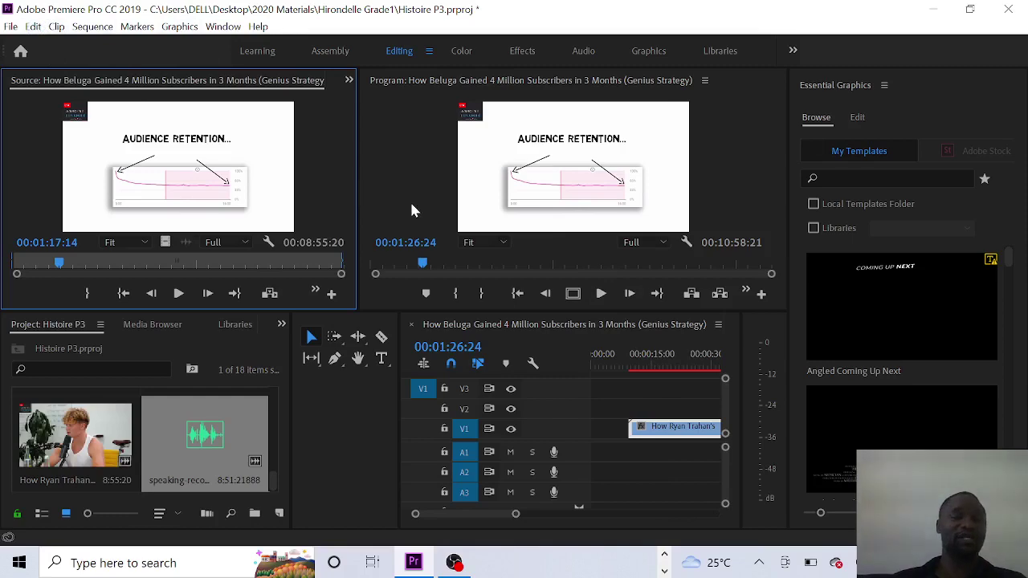
Minimize Premiere Pro and view the OBS Studio home page and the HandBrake Downloads page in Chrome
{"action": "left_click", "coordinate": [936, 9]}
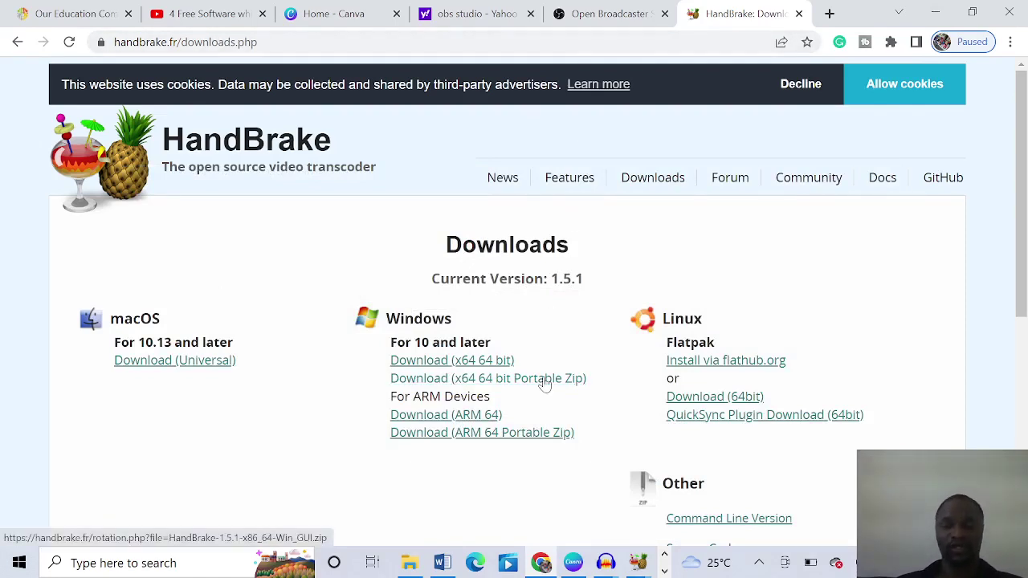
{"action": "left_click", "coordinate": [590, 14]}
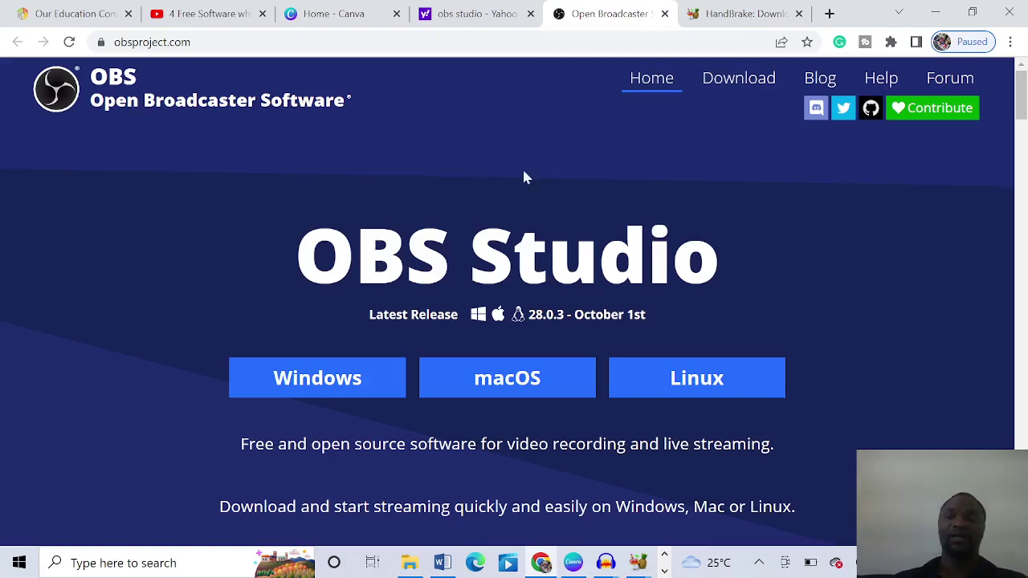
{"action": "left_click", "coordinate": [747, 16]}
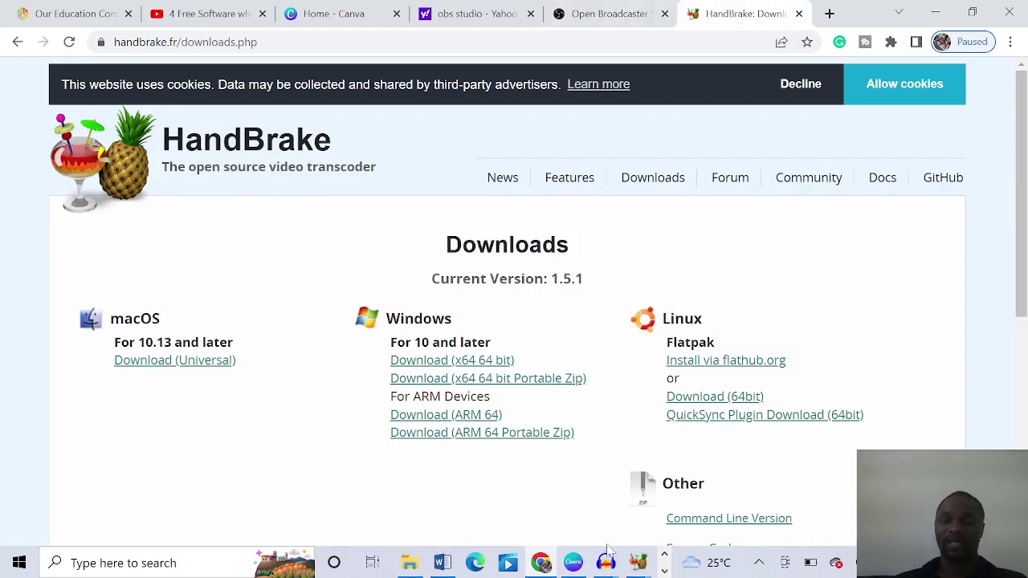
Switch to the Audacity window with the audio, reduce the upper channel's height and place the cursor at about 1:13
{"action": "mouse_move", "coordinate": [607, 565]}
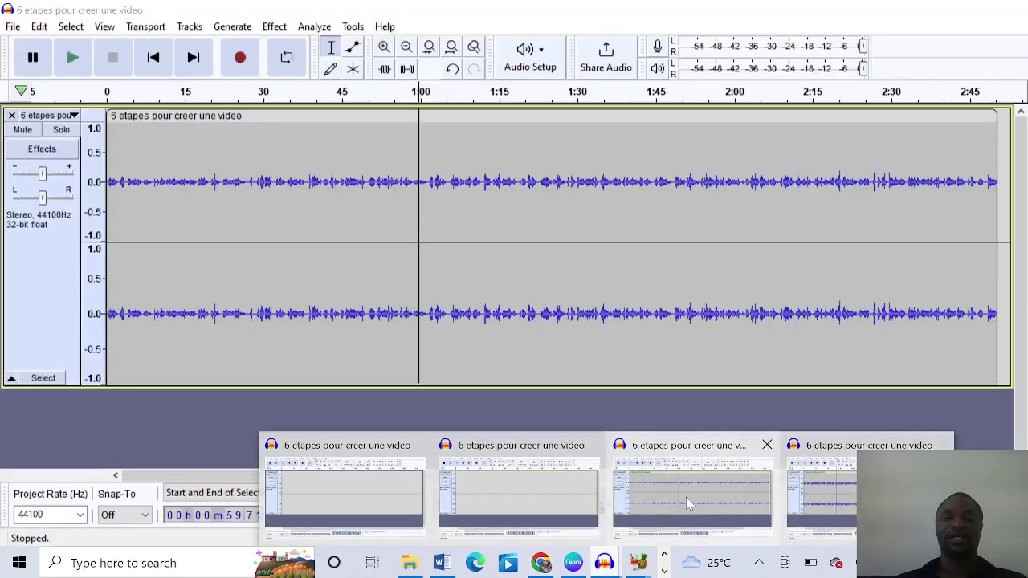
{"action": "left_click", "coordinate": [686, 497]}
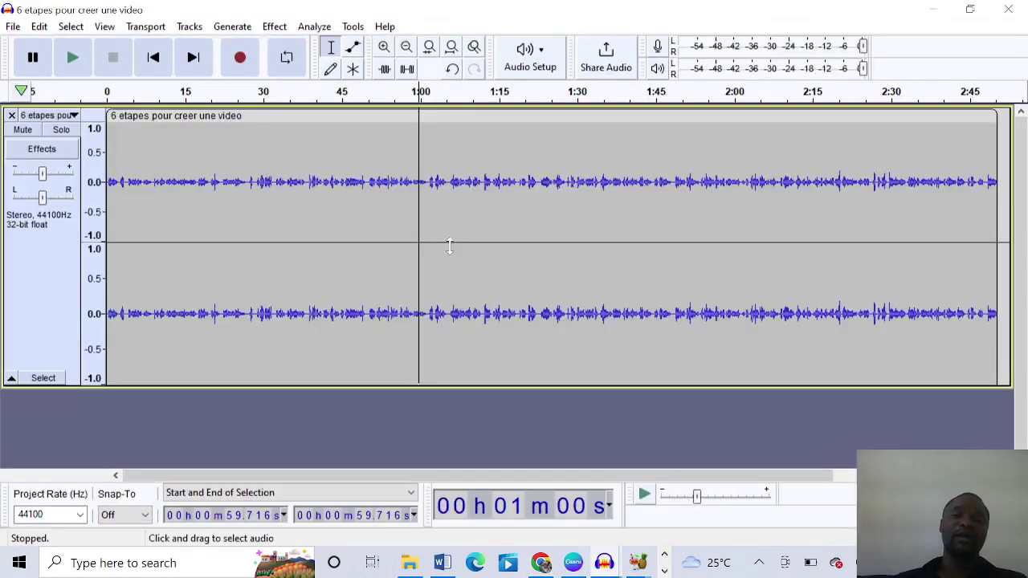
{"action": "left_click_drag", "start_coordinate": [432, 243], "coordinate": [463, 195]}
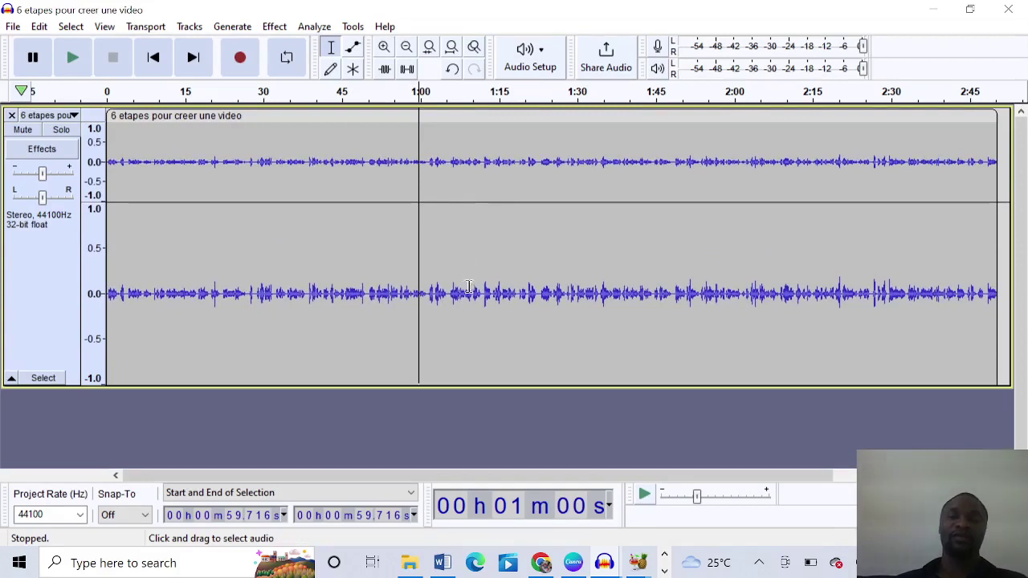
{"action": "left_click_drag", "start_coordinate": [471, 293], "coordinate": [449, 257]}
{"action": "left_click", "coordinate": [489, 254]}
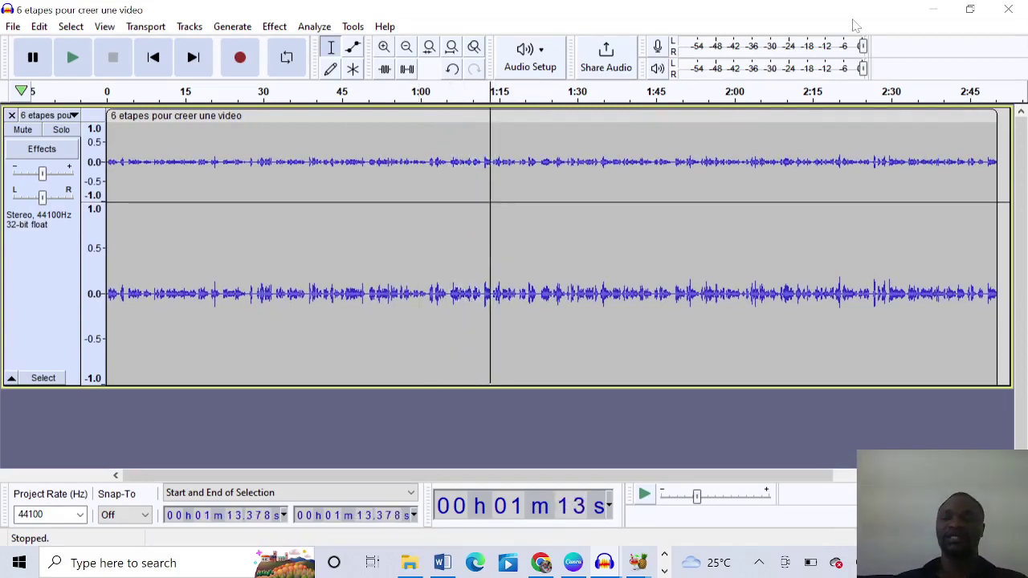
Minimize the Audacity window and switch to OBS Studio
{"action": "left_click", "coordinate": [933, 9]}
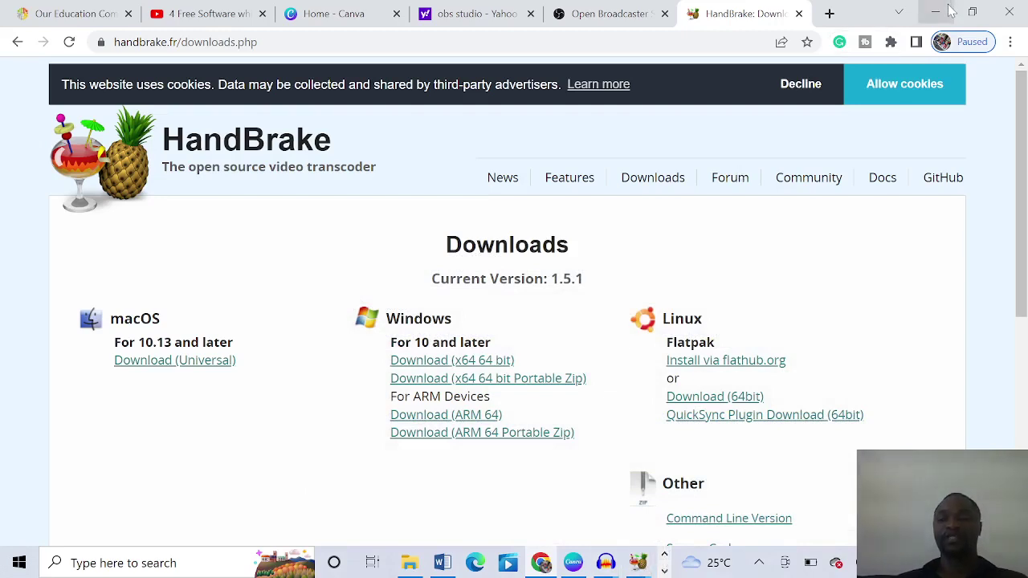
{"action": "left_click", "coordinate": [665, 570]}
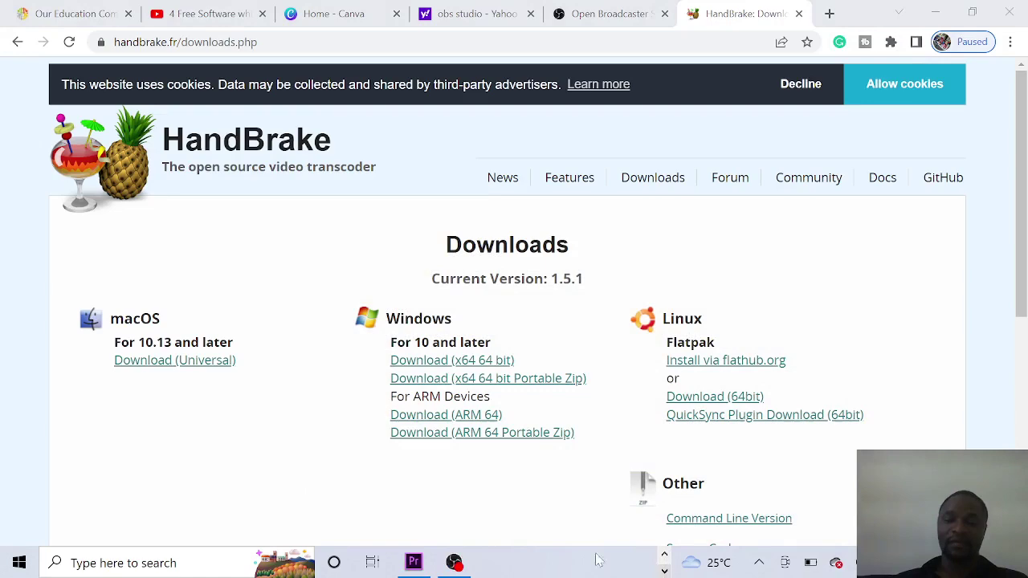
{"action": "left_click", "coordinate": [455, 563]}
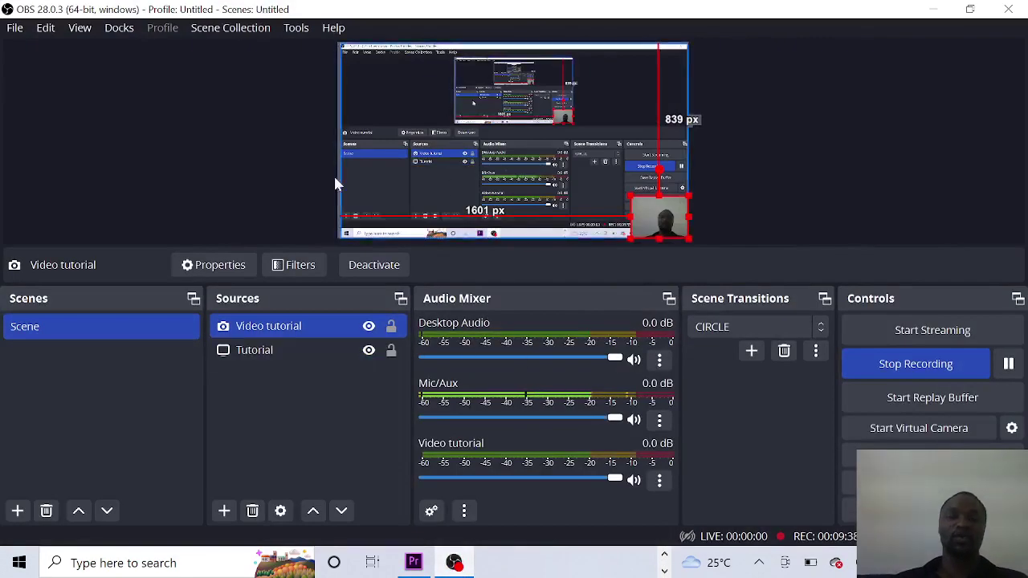